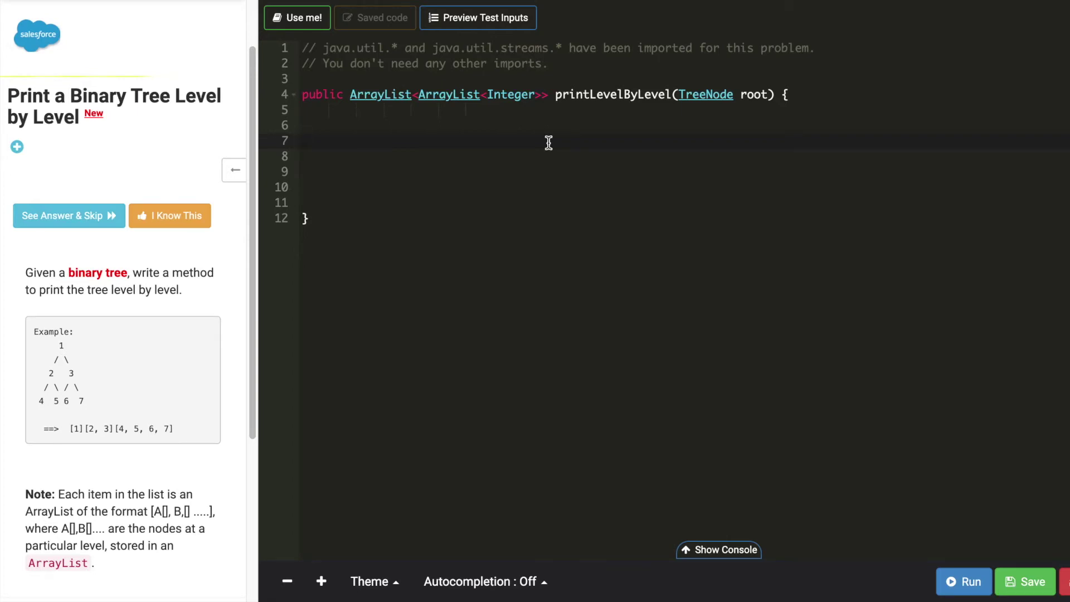
- Write the 'if(root == null)' check on line 6
{"action": "left_click", "coordinate": [553, 120]}
{"action": "key", "text": "Tab"}
{"action": "type", "text": "if(root == null"}
{"action": "key", "text": "Right"}
{"action": "type", "text": "{"}
{"action": "key", "text": "Return"}
{"action": "type", "text": "return"}
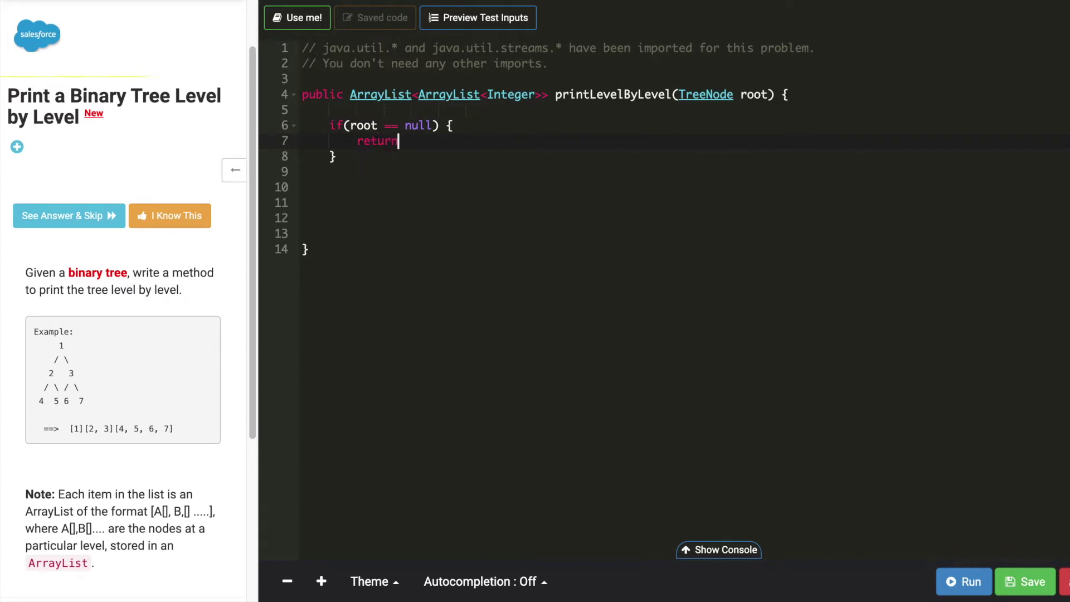
{"action": "type", "text": " ;"}
- Declare result with the copied nested list type above the null check
{"action": "left_click_drag", "start_coordinate": [549, 95], "coordinate": [350, 94]}
{"action": "key", "text": "ctrl+c"}
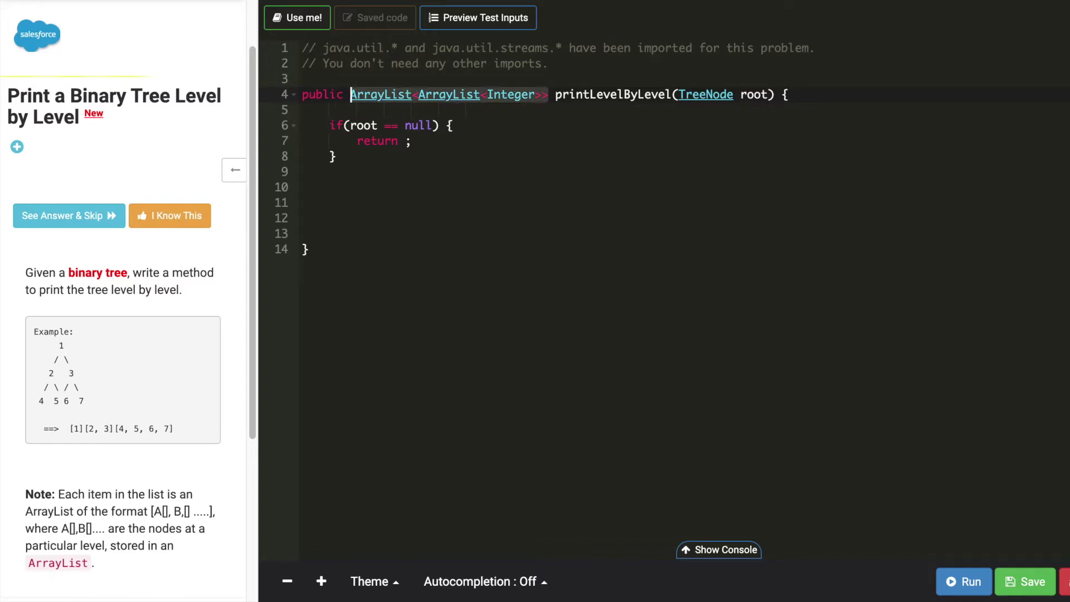
{"action": "left_click", "coordinate": [351, 110]}
{"action": "key", "text": "Return"}
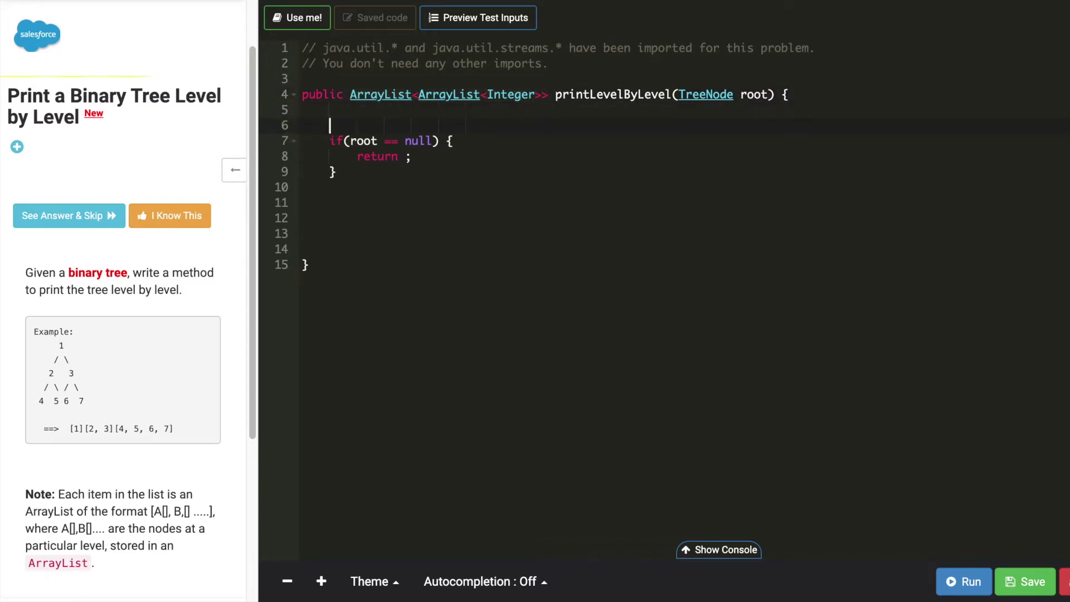
{"action": "left_click", "coordinate": [405, 157]}
{"action": "type", "text": "null"}
{"action": "left_click", "coordinate": [386, 124]}
{"action": "key", "text": "BackSpace"}
{"action": "key", "text": "ctrl+v"}
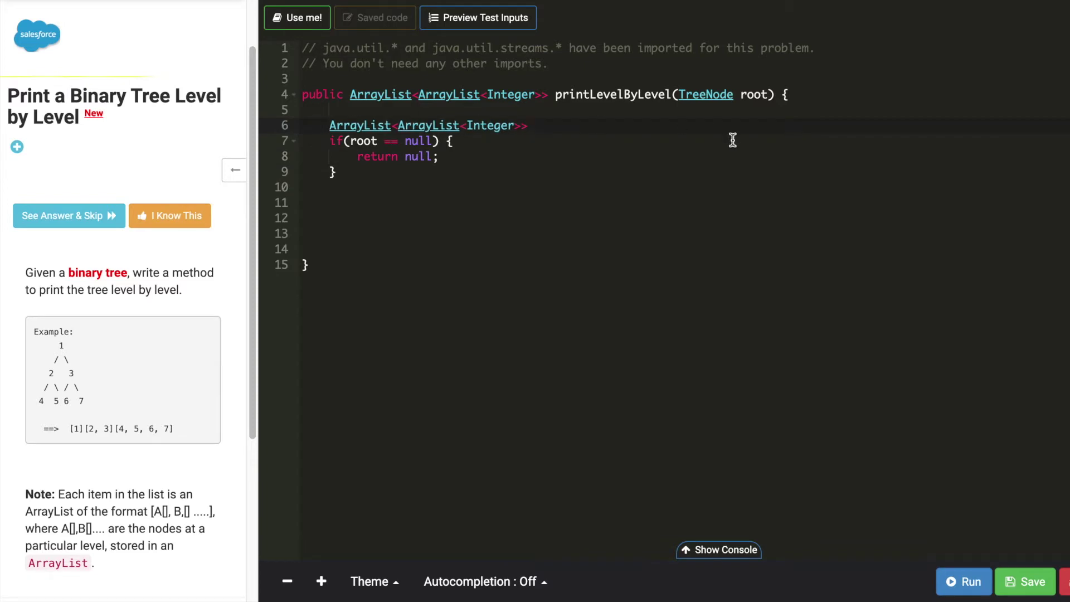
{"action": "type", "text": " result "}
{"action": "type", "text": "= new Arr"}
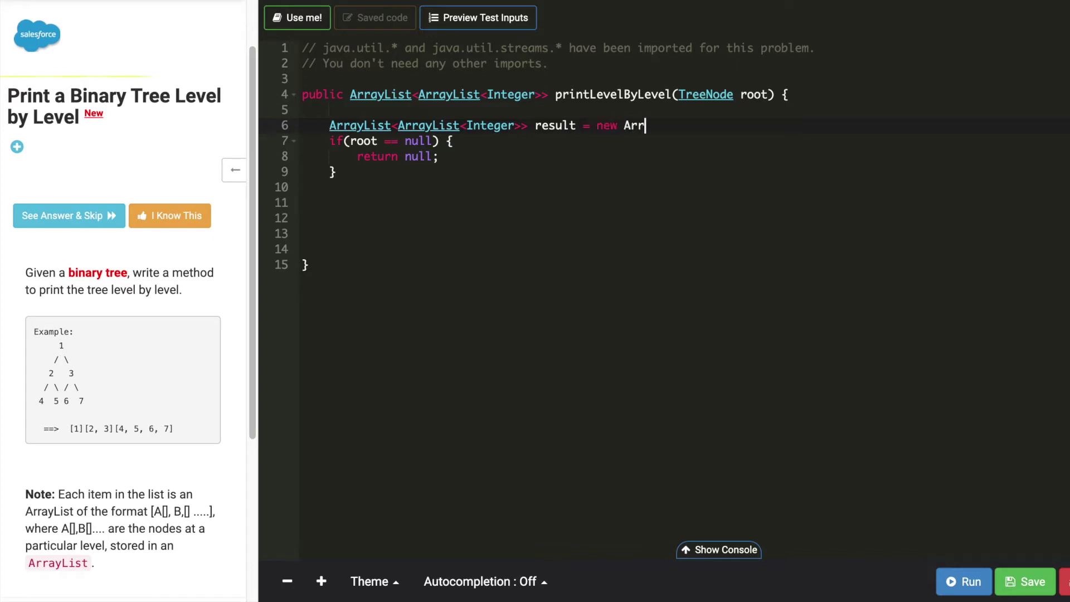
{"action": "type", "text": "ayList"}
{"action": "type", "text": "<>()"}
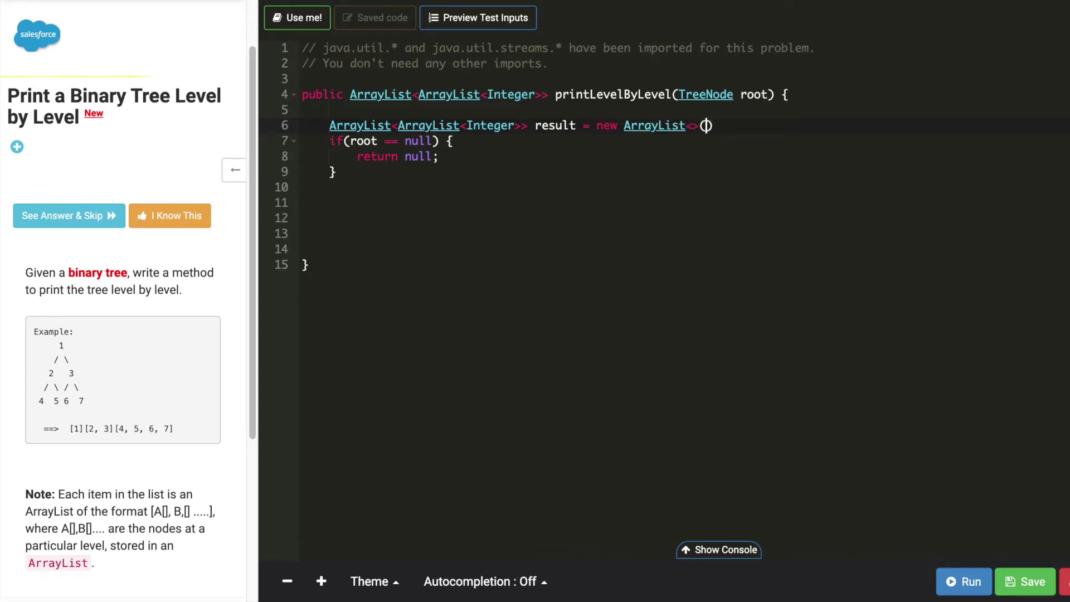
{"action": "type", "text": " ;"}
- Return result instead of null in the if block and at the method's end
{"action": "double_click", "coordinate": [571, 125]}
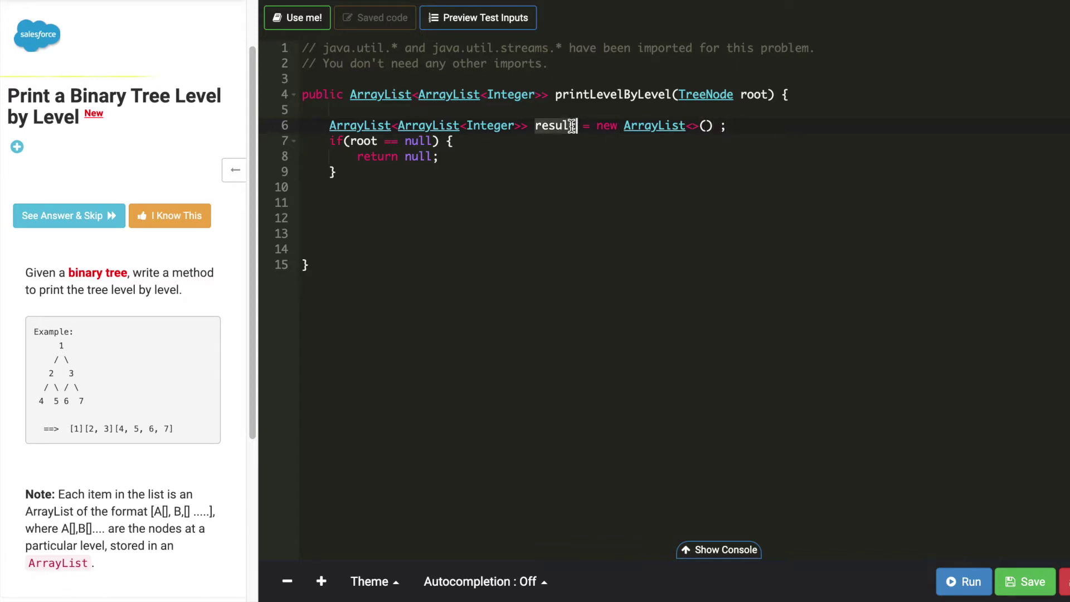
{"action": "left_click", "coordinate": [523, 157]}
{"action": "double_click", "coordinate": [419, 158]}
{"action": "type", "text": "result"}
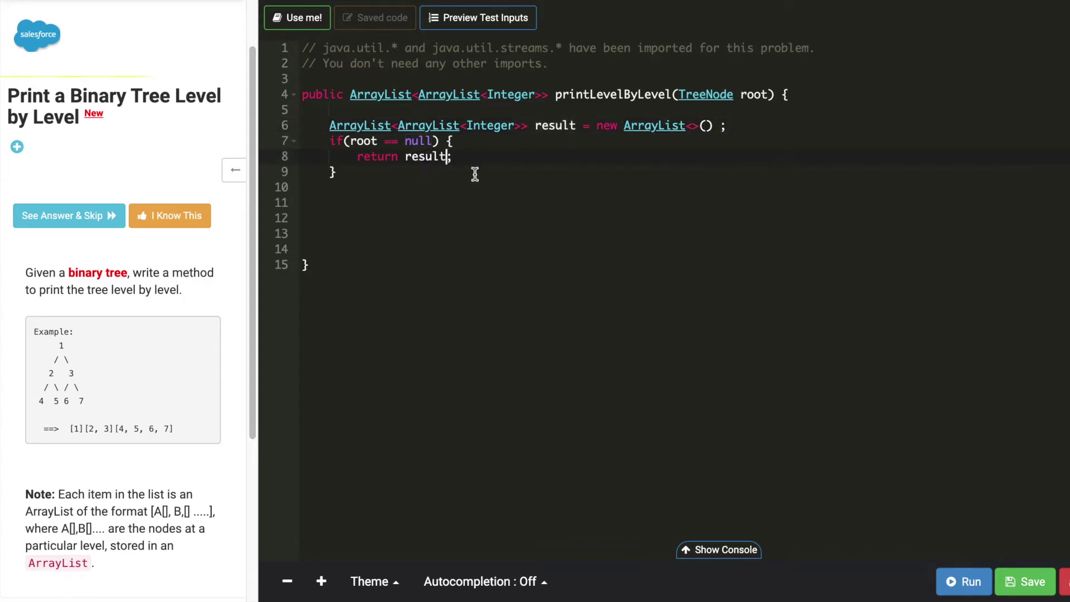
{"action": "left_click", "coordinate": [504, 170]}
{"action": "left_click", "coordinate": [349, 235]}
{"action": "type", "text": "result ;"}
{"action": "left_click", "coordinate": [332, 234]}
{"action": "type", "text": "return"}
{"action": "left_click", "coordinate": [407, 177]}
{"action": "key", "text": "Return"}
{"action": "key", "text": "Return"}
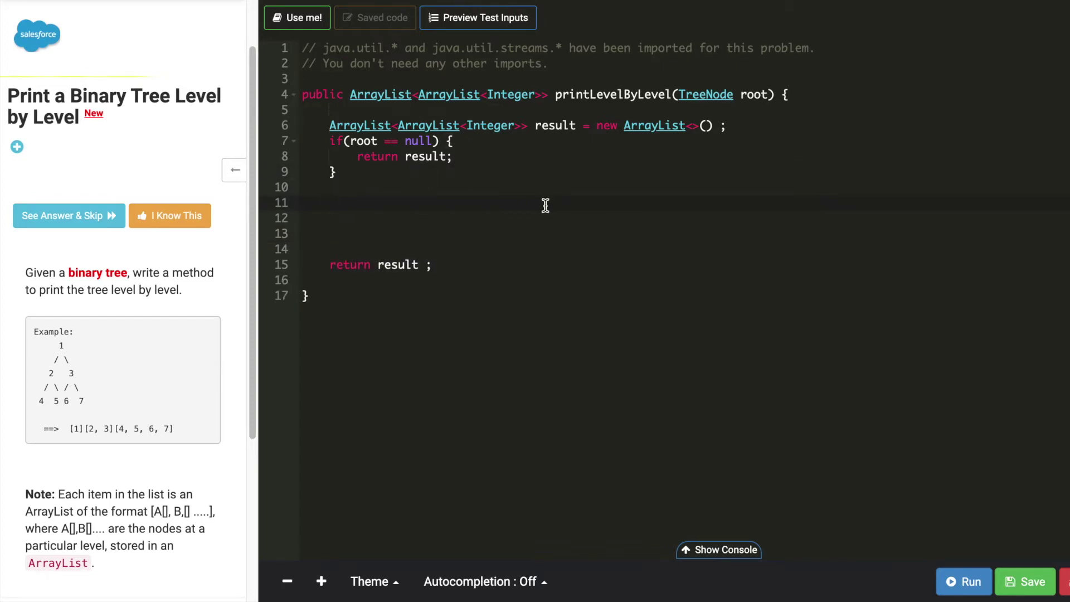
{"action": "type", "text": "Que"}
{"action": "type", "text": "eu"}
- Declare 'Queue<TreeNode> q = new ArrayDeque<>();', correcting the typos
{"action": "key", "text": "BackSpace"}
{"action": "key", "text": "BackSpace"}
{"action": "type", "text": "ue"}
{"action": "type", "text": "<"}
{"action": "type", "text": "Tem"}
{"action": "key", "text": "BackSpace"}
{"action": "key", "text": "BackSpace"}
{"action": "type", "text": "reeNode"}
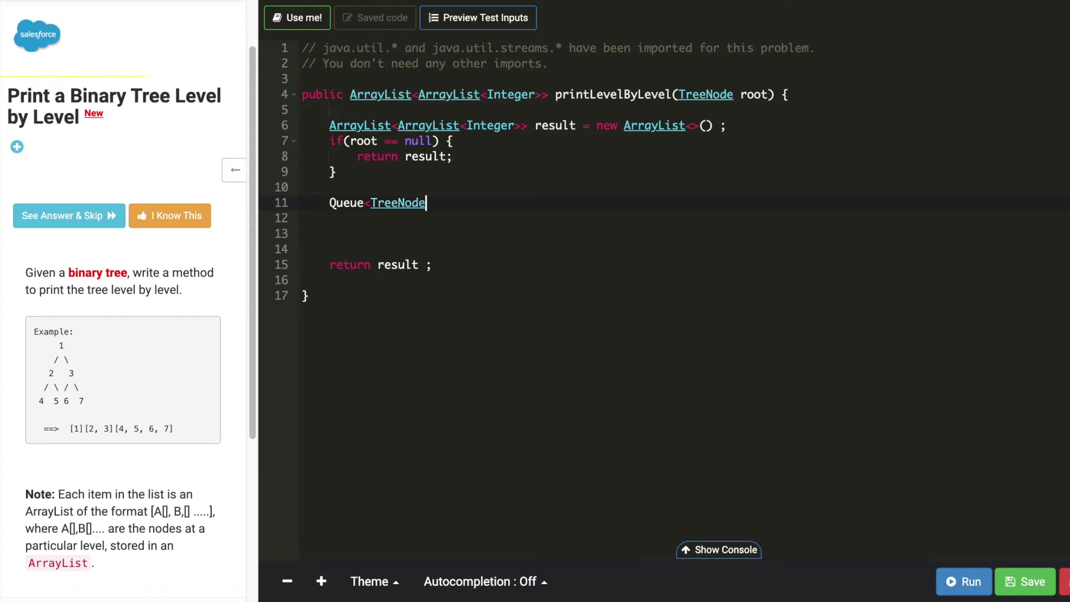
{"action": "type", "text": "> "}
{"action": "type", "text": "q "}
{"action": "type", "text": "= new "}
{"action": "type", "text": "Arar"}
{"action": "type", "text": "y"}
{"action": "key", "text": "BackSpace"}
{"action": "key", "text": "BackSpace"}
{"action": "key", "text": "BackSpace"}
{"action": "type", "text": "rayDeque"}
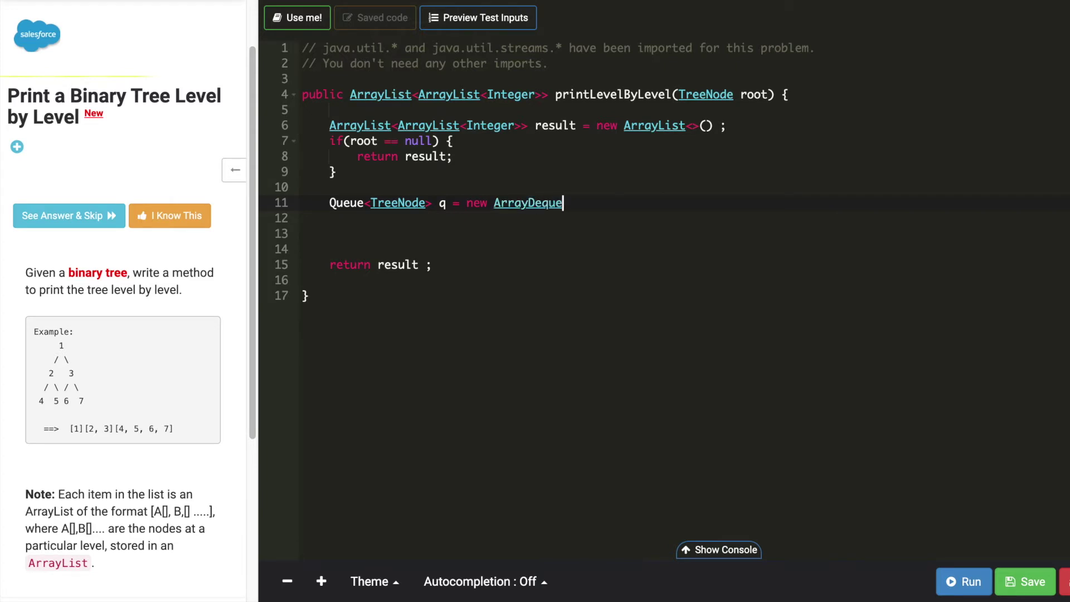
{"action": "type", "text": "<>( )"}
{"action": "key", "text": "Left"}
{"action": "key", "text": "BackSpace"}
{"action": "key", "text": "Right"}
{"action": "type", "text": ";"}
{"action": "key", "text": "Return"}
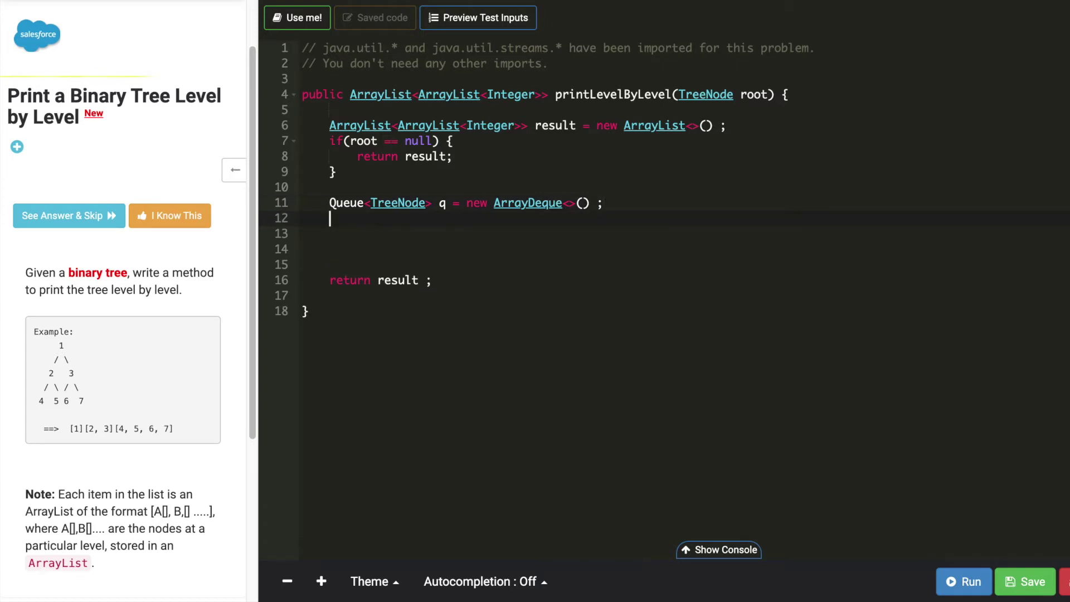
{"action": "type", "text": "q.d"}
- Add 'q.offer(root);' and open a 'while(!q.isEMpty())' loop with an empty body
{"action": "key", "text": "BackSpace"}
{"action": "type", "text": "offer("}
{"action": "type", "text": "root"}
{"action": "key", "text": "Right"}
{"action": "type", "text": ";"}
{"action": "key", "text": "Return"}
{"action": "key", "text": "Return"}
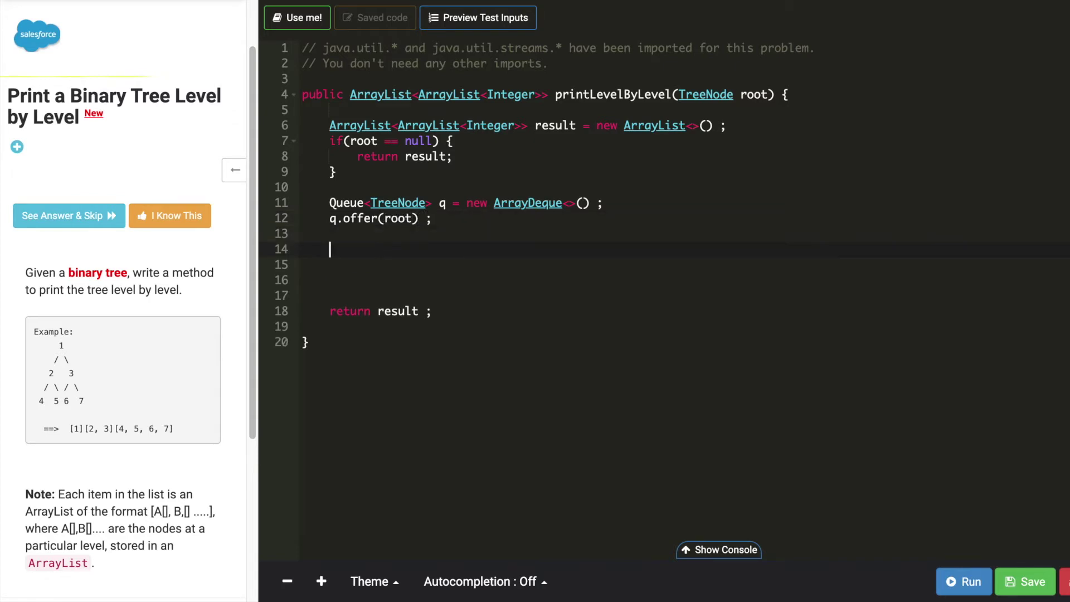
{"action": "type", "text": "while("}
{"action": "type", "text": "!"}
{"action": "type", "text": "q.isEMp"}
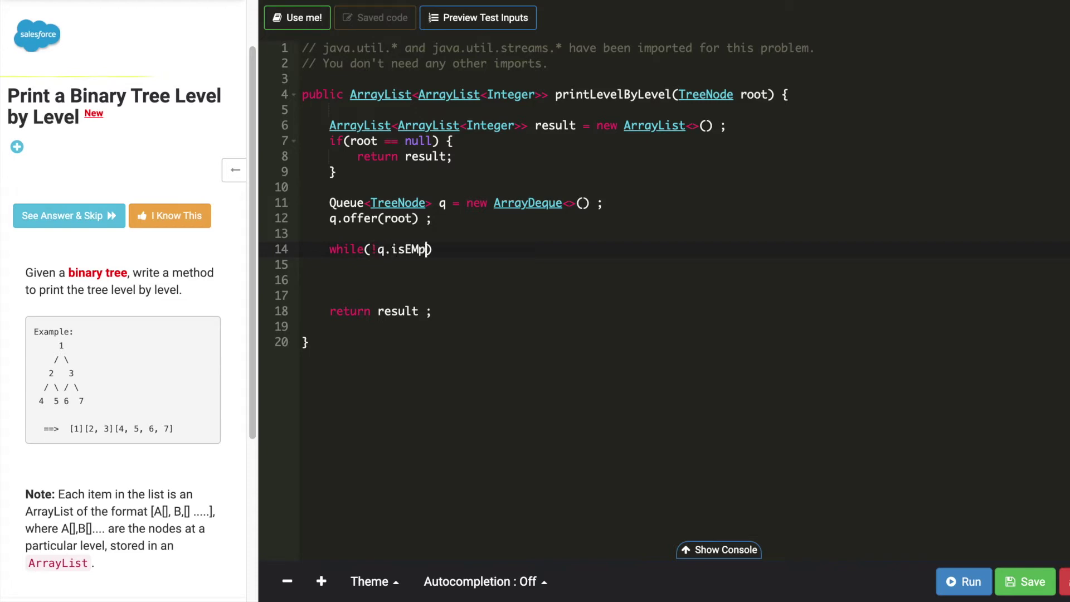
{"action": "type", "text": "ty()"}
{"action": "type", "text": ")"}
{"action": "type", "text": " {"}
{"action": "key", "text": "Return"}
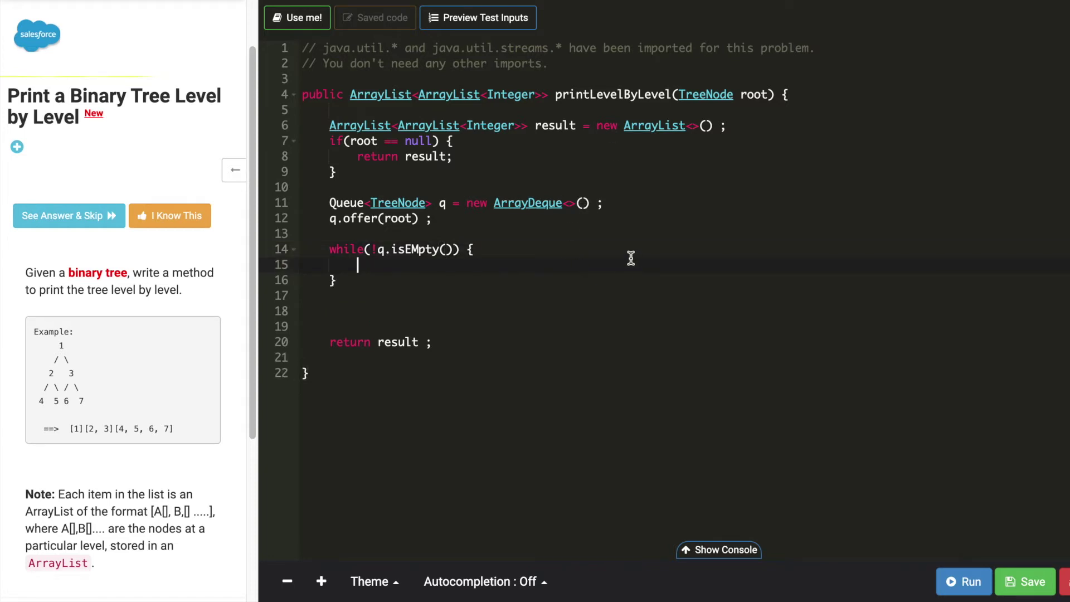
{"action": "key", "text": "Return"}
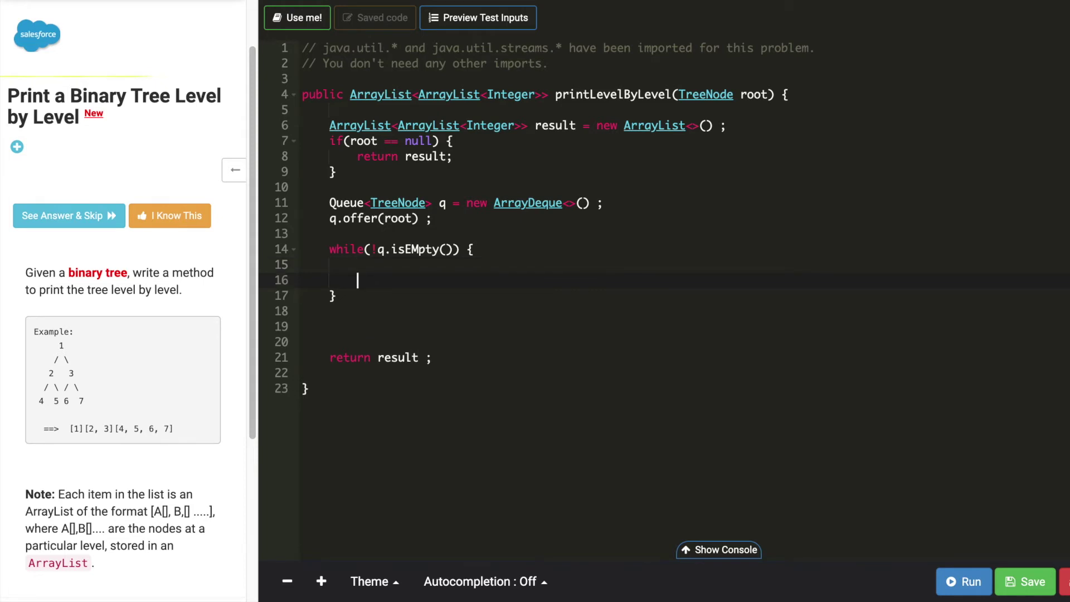
{"action": "type", "text": "for"}
- Store the queue size with 'int qs = q.size();' inside the while loop
{"action": "key", "text": "BackSpace"}
{"action": "key", "text": "BackSpace"}
{"action": "key", "text": "BackSpace"}
{"action": "type", "text": "int "}
{"action": "type", "text": "qs = "}
{"action": "type", "text": "q.siz"}
{"action": "type", "text": "e() ;"}
{"action": "key", "text": "Return"}
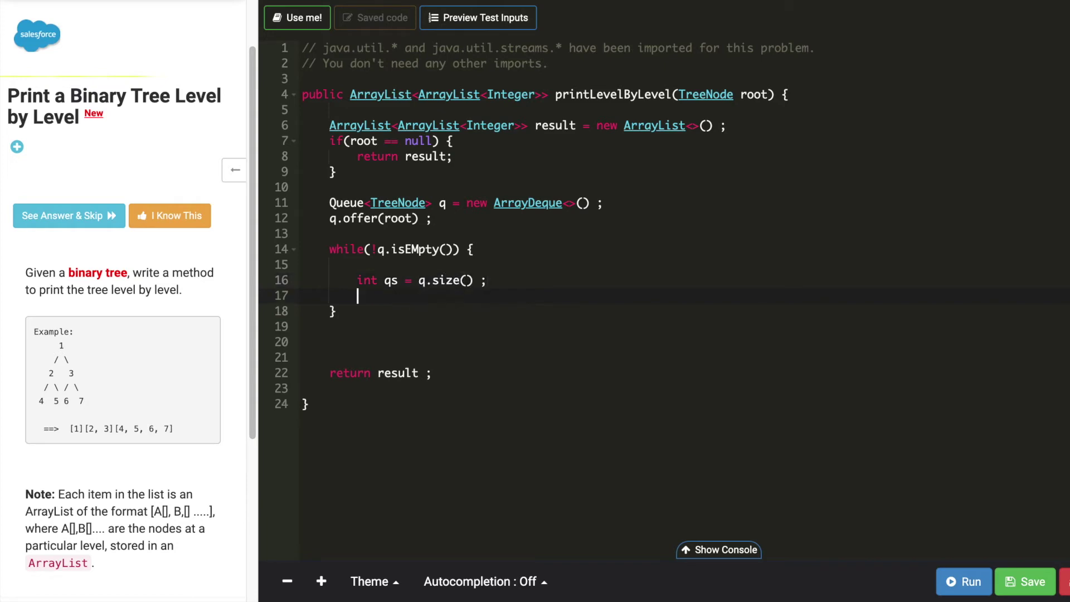
{"action": "key", "text": "Return"}
{"action": "type", "text": "Fo"}
- Add a for loop that polls each node with 'TreeNode node = q.poll();'
{"action": "key", "text": "BackSpace"}
{"action": "key", "text": "BackSpace"}
{"action": "type", "text": "for"}
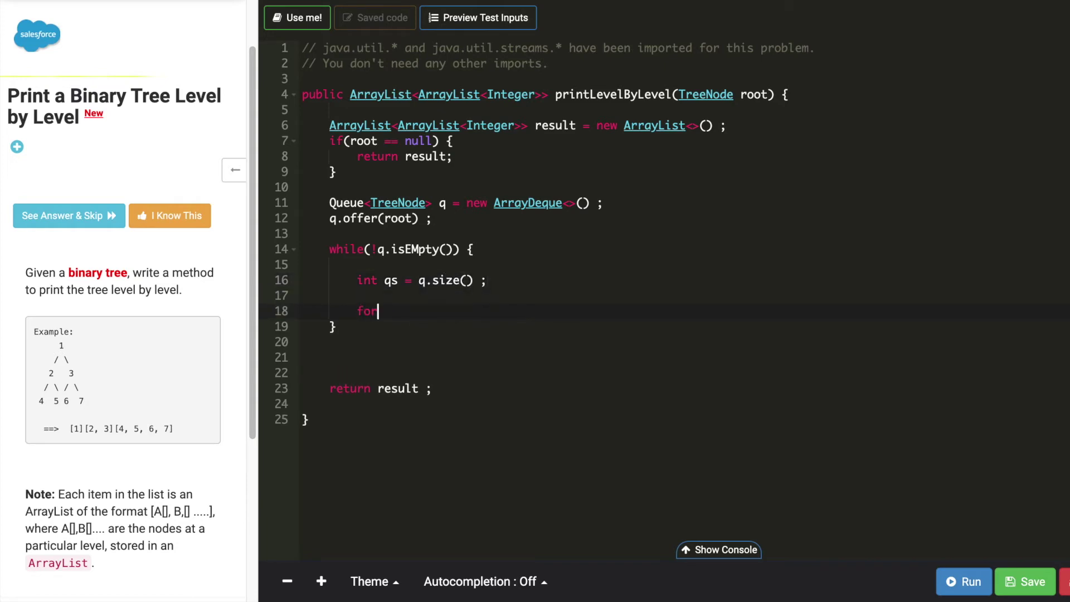
{"action": "type", "text": "(int i = "}
{"action": "type", "text": "0 ; i < "}
{"action": "type", "text": "qs ; i ++"}
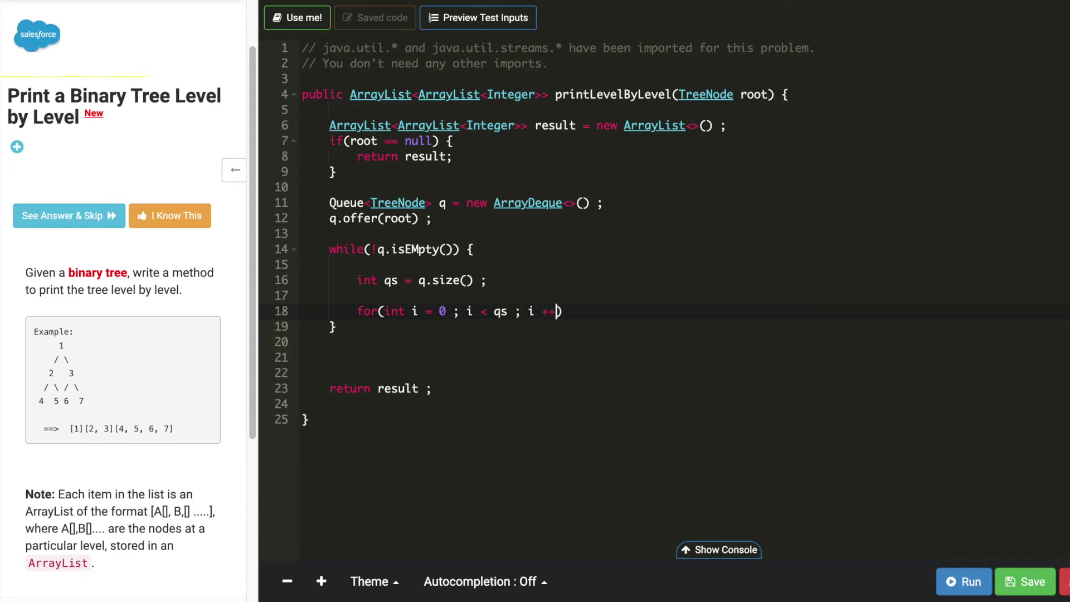
{"action": "key", "text": "Right"}
{"action": "type", "text": "{"}
{"action": "key", "text": "Return"}
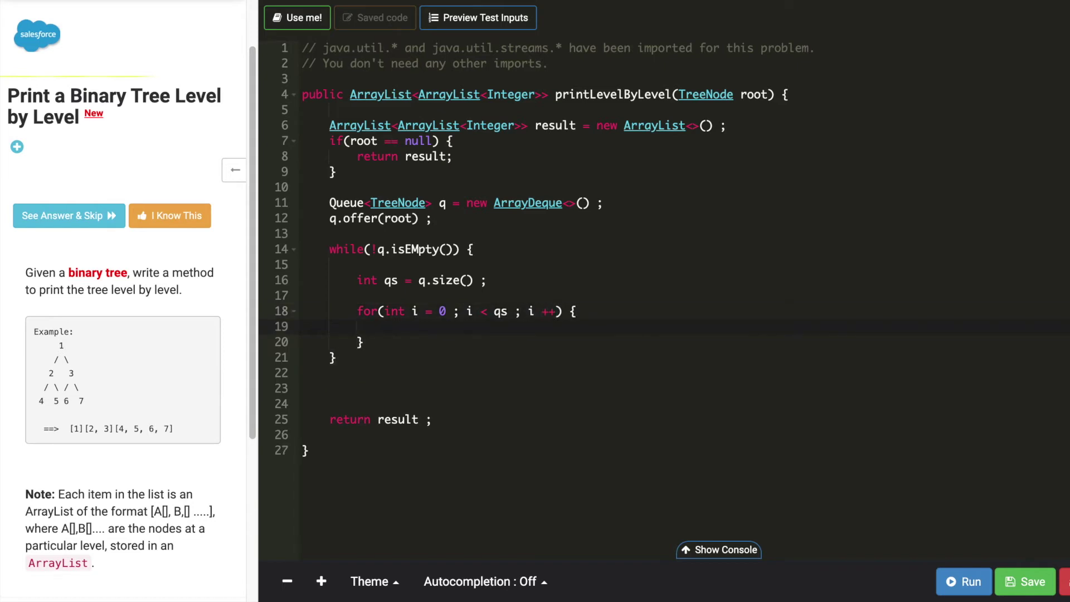
{"action": "type", "text": "TreeNode "}
{"action": "type", "text": "node "}
{"action": "type", "text": "= "}
{"action": "type", "text": "q."}
{"action": "type", "text": "poll() "}
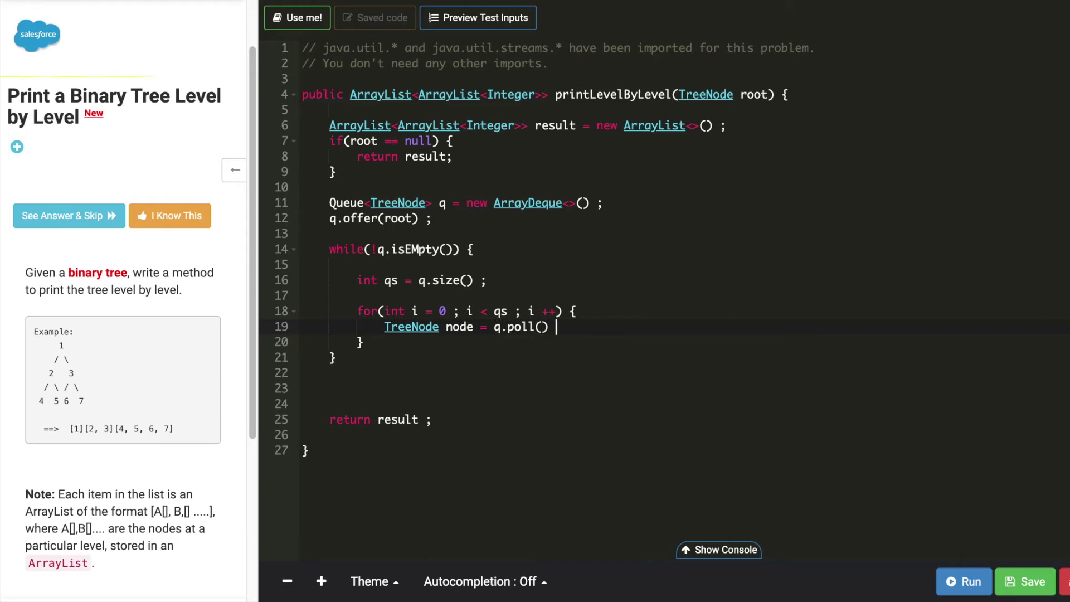
{"action": "type", "text": ";"}
{"action": "key", "text": "Return"}
{"action": "key", "text": "Return"}
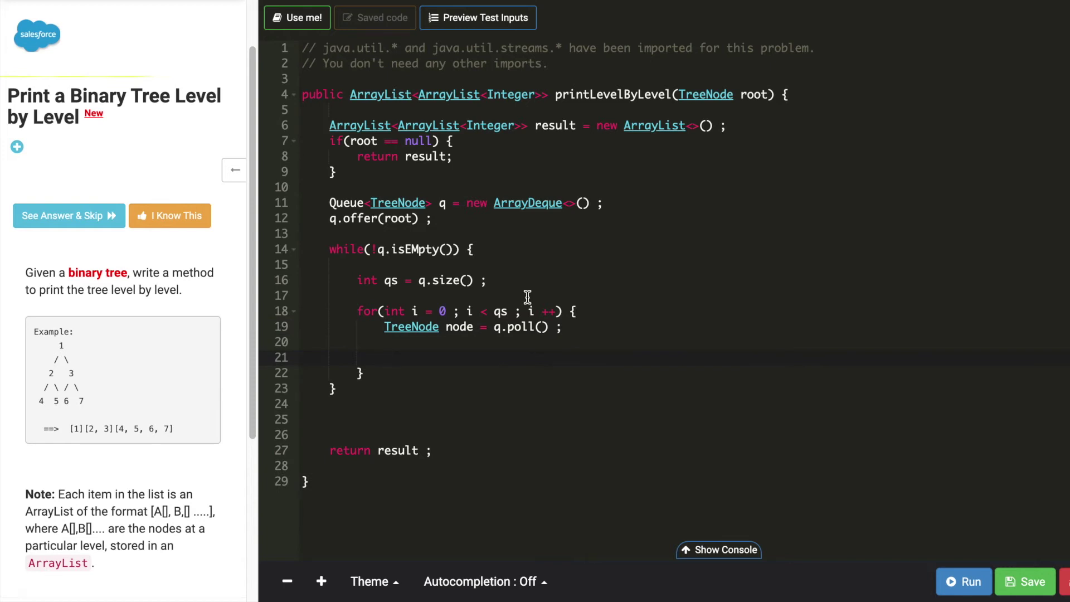
- Insert 'ArrayList<Integer> list = new ArrayList<>();' above the for loop, fixing typos
{"action": "left_click", "coordinate": [477, 296]}
{"action": "key", "text": "Return"}
{"action": "type", "text": "List"}
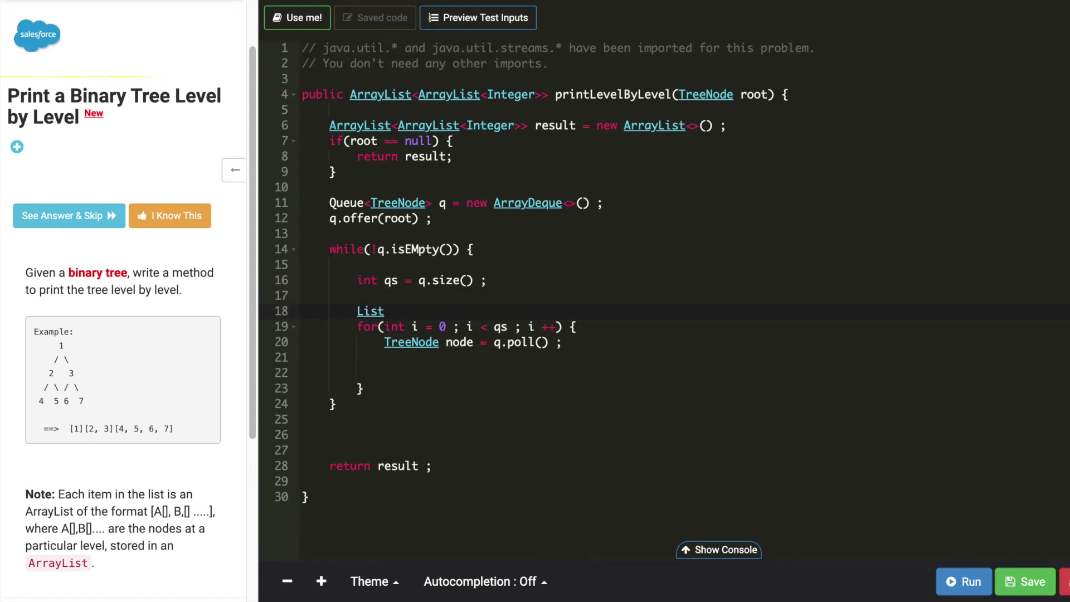
{"action": "key", "text": "BackSpace"}
{"action": "key", "text": "BackSpace"}
{"action": "key", "text": "BackSpace"}
{"action": "type", "text": "Arr"}
{"action": "type", "text": "AyL"}
{"action": "type", "text": "ist<"}
{"action": "type", "text": "Intgere"}
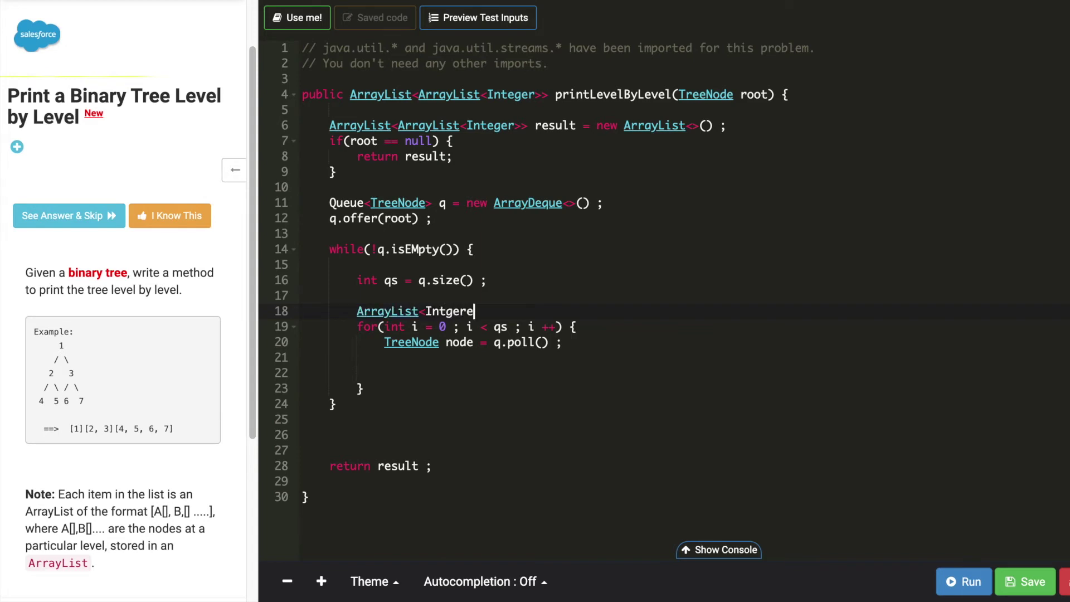
{"action": "key", "text": "BackSpace"}
{"action": "key", "text": "BackSpace"}
{"action": "key", "text": "BackSpace"}
{"action": "key", "text": "BackSpace"}
{"action": "type", "text": "eger"}
{"action": "type", "text": "> "}
{"action": "type", "text": "list = new "}
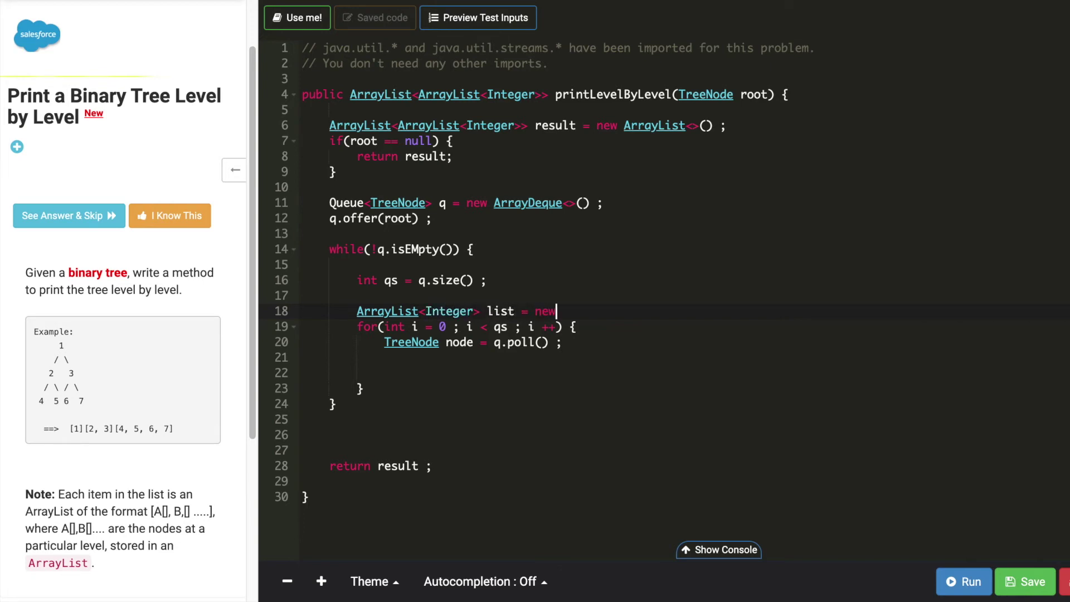
{"action": "type", "text": "ArrayList"}
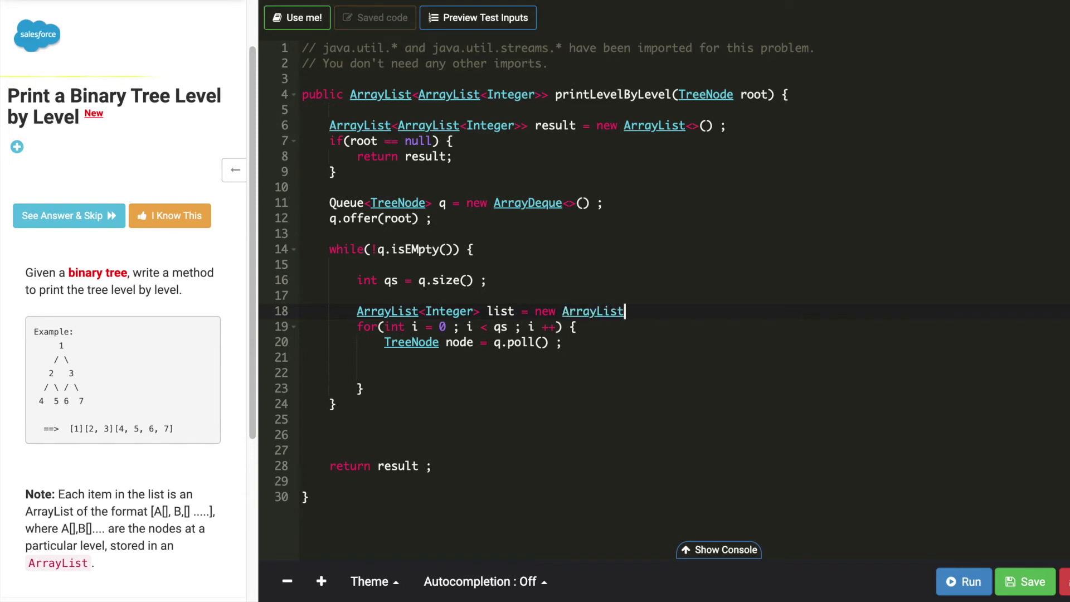
{"action": "type", "text": "<>() ;"}
{"action": "double_click", "coordinate": [499, 311]}
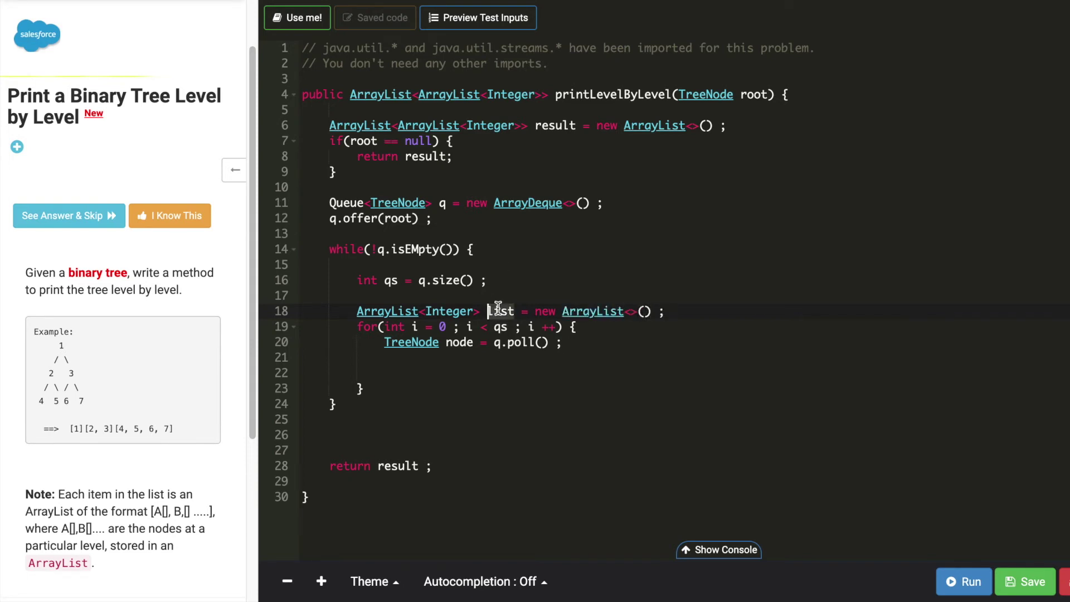
{"action": "left_click", "coordinate": [590, 343]}
{"action": "key", "text": "Return"}
{"action": "type", "text": "list"}
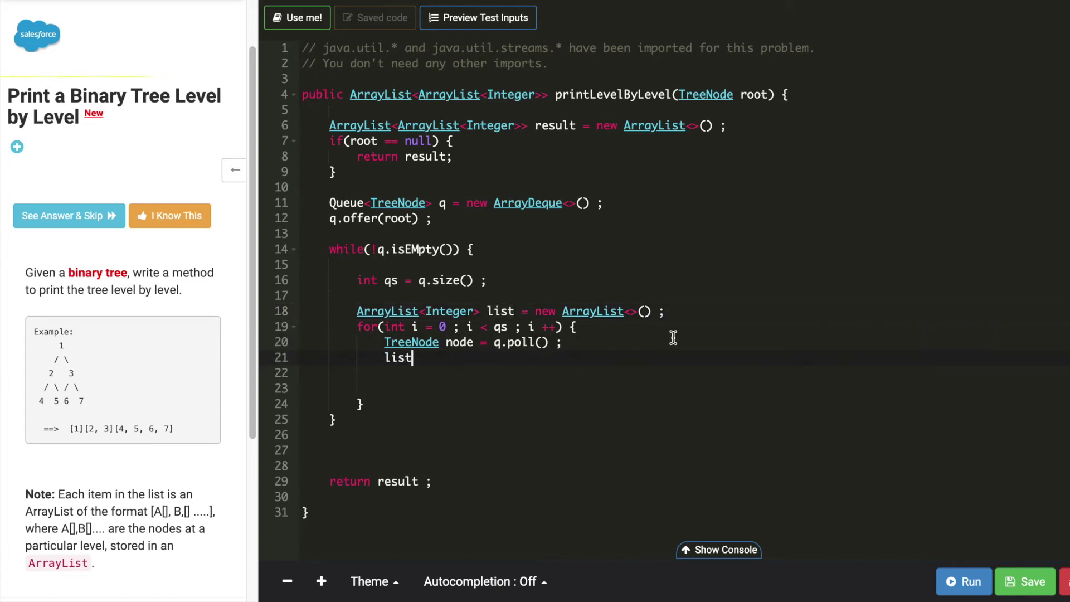
{"action": "type", "text": ".a"}
{"action": "type", "text": "dd()"}
- Add 'list.add(node.data);' and 'if(node.left != null) { q.offer(node.left); }'
{"action": "key", "text": "Left"}
{"action": "type", "text": "node.data"}
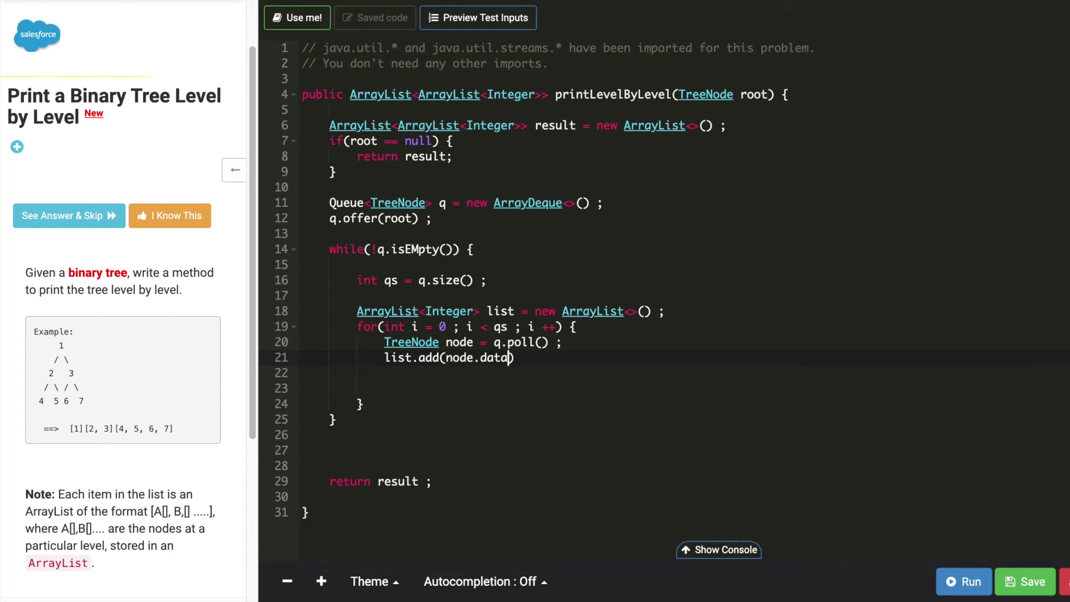
{"action": "key", "text": "Right"}
{"action": "type", "text": ";"}
{"action": "key", "text": "Return"}
{"action": "key", "text": "Return"}
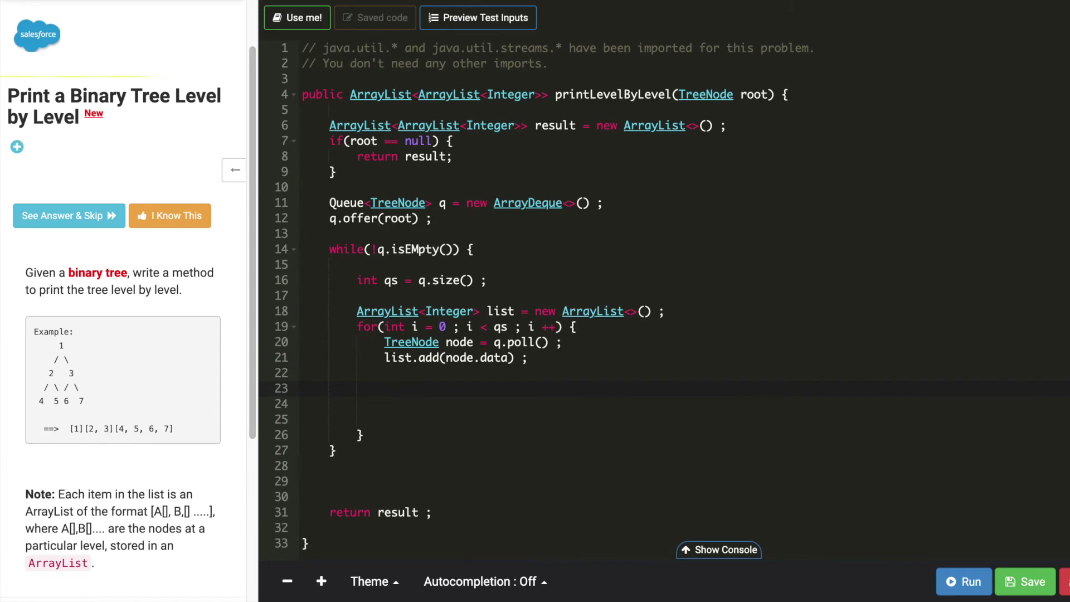
{"action": "type", "text": "if"}
{"action": "type", "text": "("}
{"action": "type", "text": "node.le"}
{"action": "type", "text": "ft !="}
{"action": "type", "text": "null) {"}
{"action": "key", "text": "Return"}
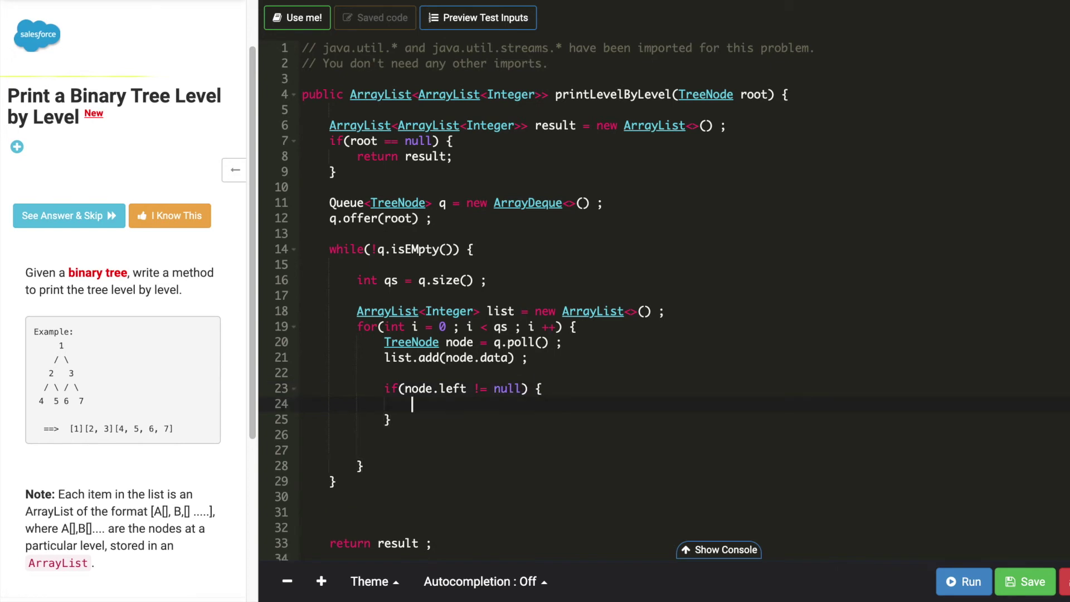
{"action": "type", "text": "q.o"}
{"action": "type", "text": "ffer("}
{"action": "type", "text": "node"}
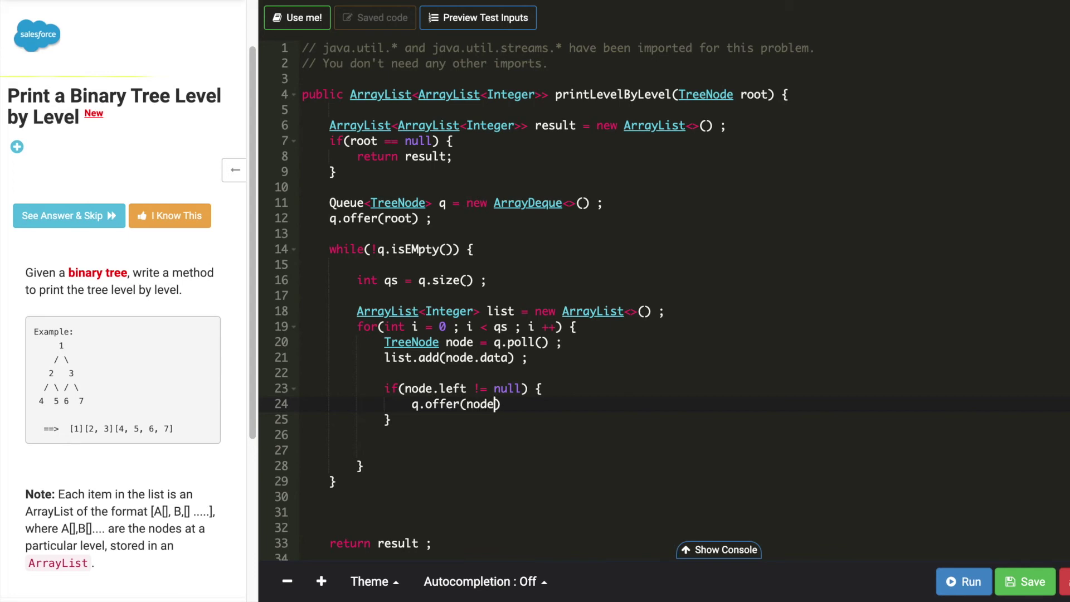
{"action": "type", "text": ".e"}
{"action": "key", "text": "BackSpace"}
{"action": "type", "text": "left"}
{"action": "key", "text": "Return"}
{"action": "key", "text": "Return"}
{"action": "type", "text": "if"}
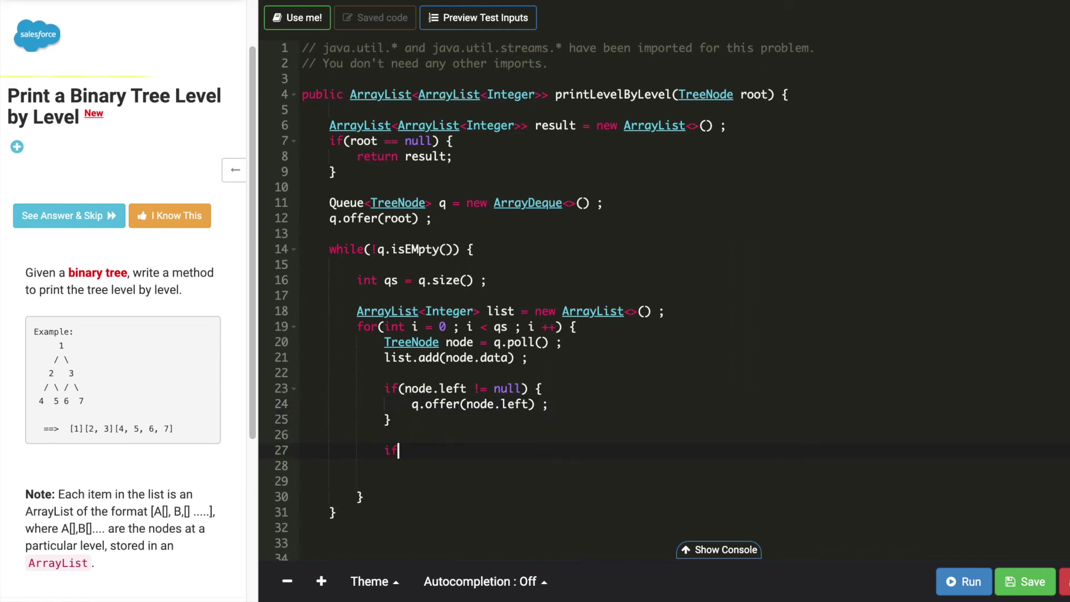
{"action": "type", "text": "(n)"}
- Write 'if(node.right != null)' with 'q.offer(node.right)', fixing the mistyped 1 to !
{"action": "key", "text": "Left"}
{"action": "type", "text": "node"}
{"action": "type", "text": ".right !"}
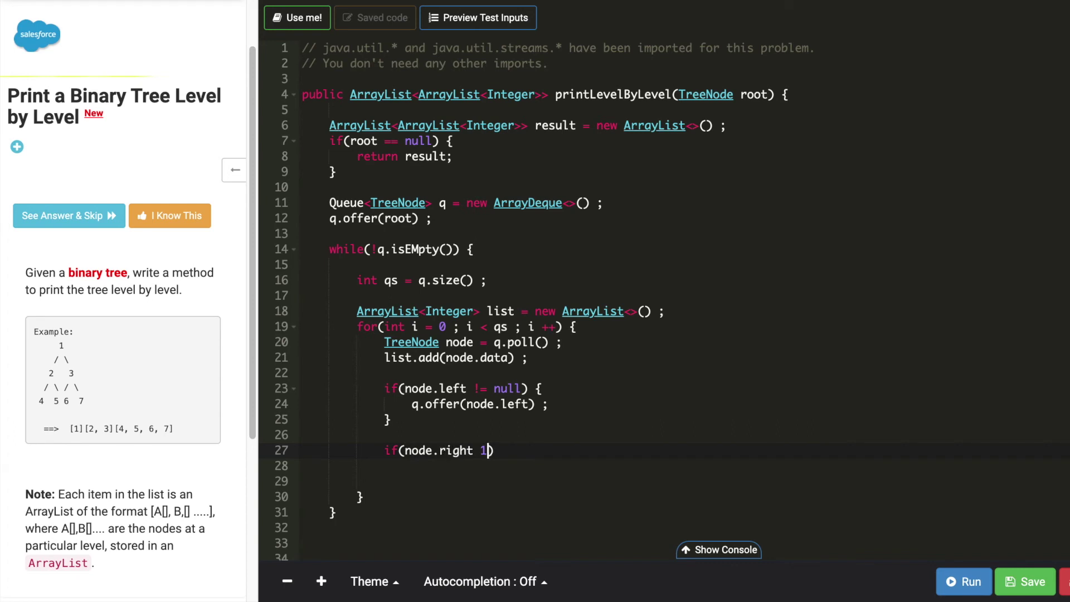
{"action": "type", "text": "= null"}
{"action": "key", "text": "Right"}
{"action": "type", "text": "{"}
{"action": "key", "text": "Return"}
{"action": "left_click", "coordinate": [490, 450]}
{"action": "key", "text": "BackSpace"}
{"action": "type", "text": "!"}
{"action": "key", "text": "Down"}
{"action": "type", "text": "q.offer"}
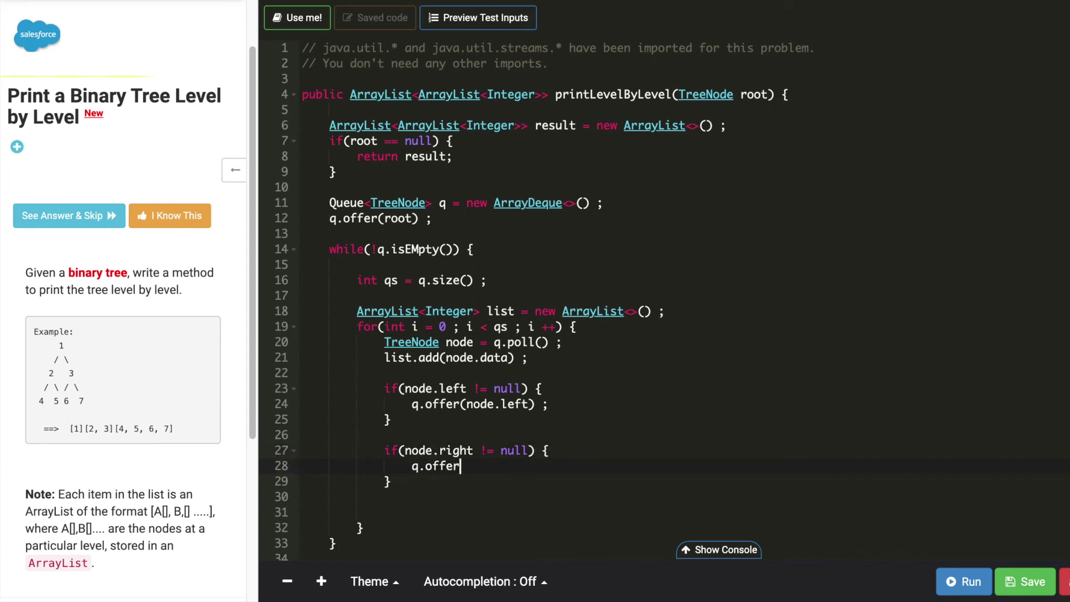
{"action": "type", "text": "(node."}
{"action": "type", "text": "right)"}
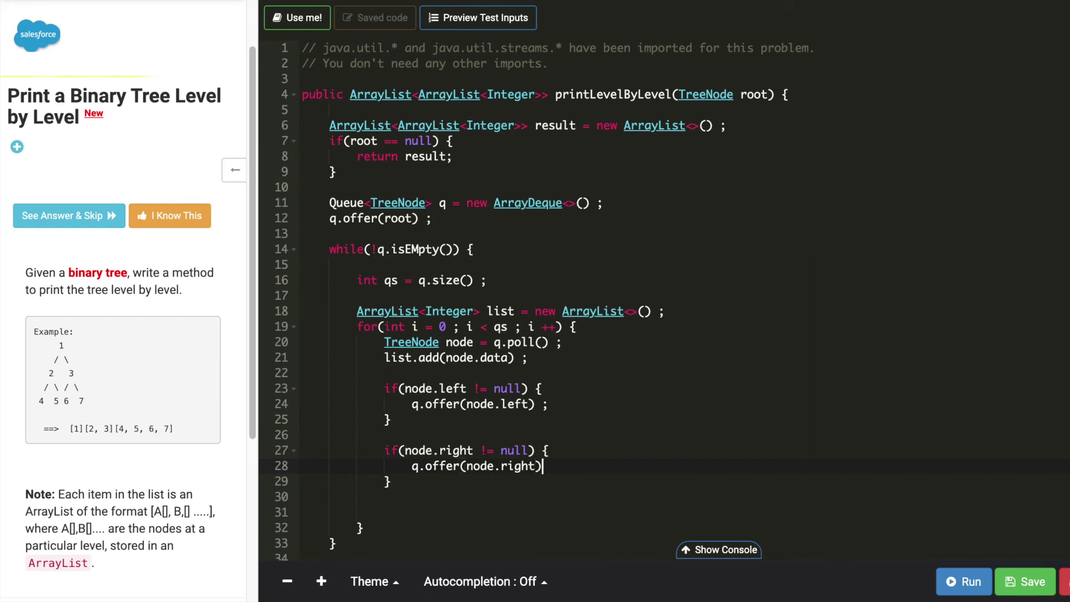
{"action": "type", "text": " ;"}
- Delete the extra blank lines after the inner for loop
{"action": "double_click", "coordinate": [388, 311]}
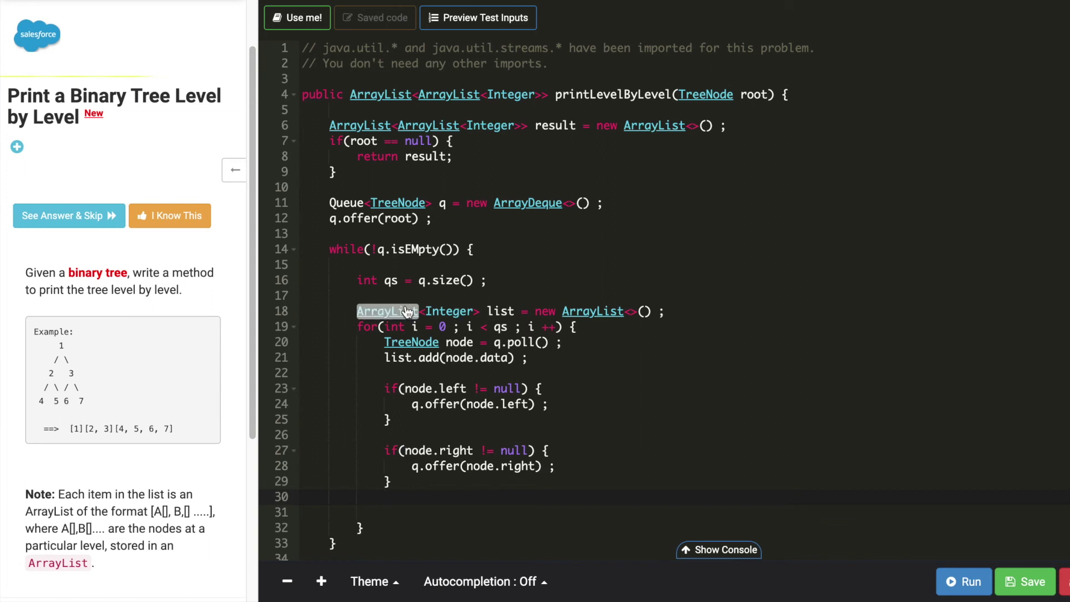
{"action": "left_click", "coordinate": [360, 295]}
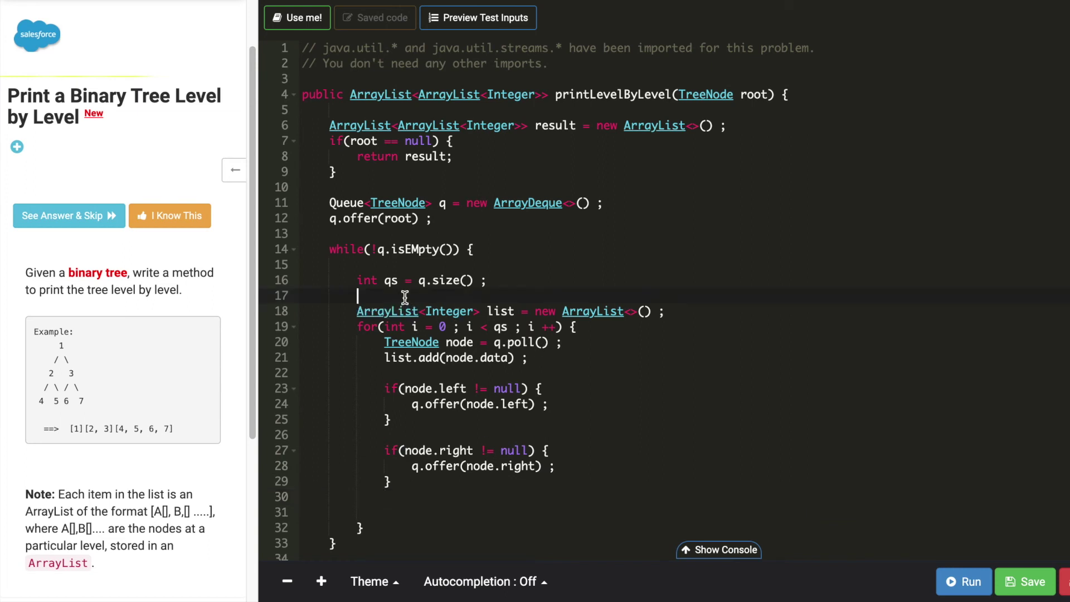
{"action": "double_click", "coordinate": [504, 312]}
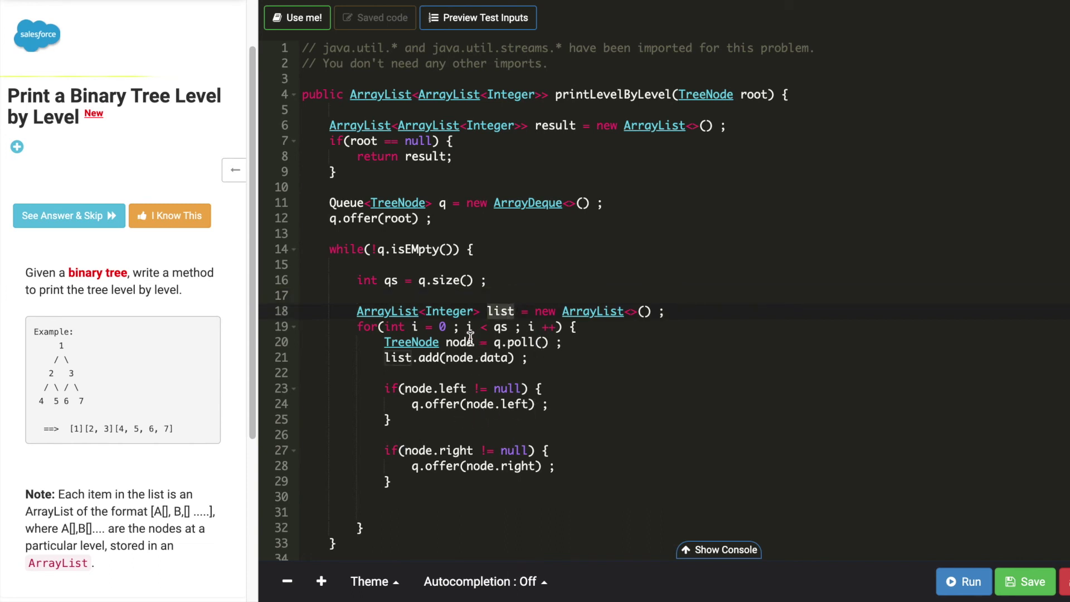
{"action": "left_click", "coordinate": [385, 512]}
{"action": "key", "text": "BackSpace"}
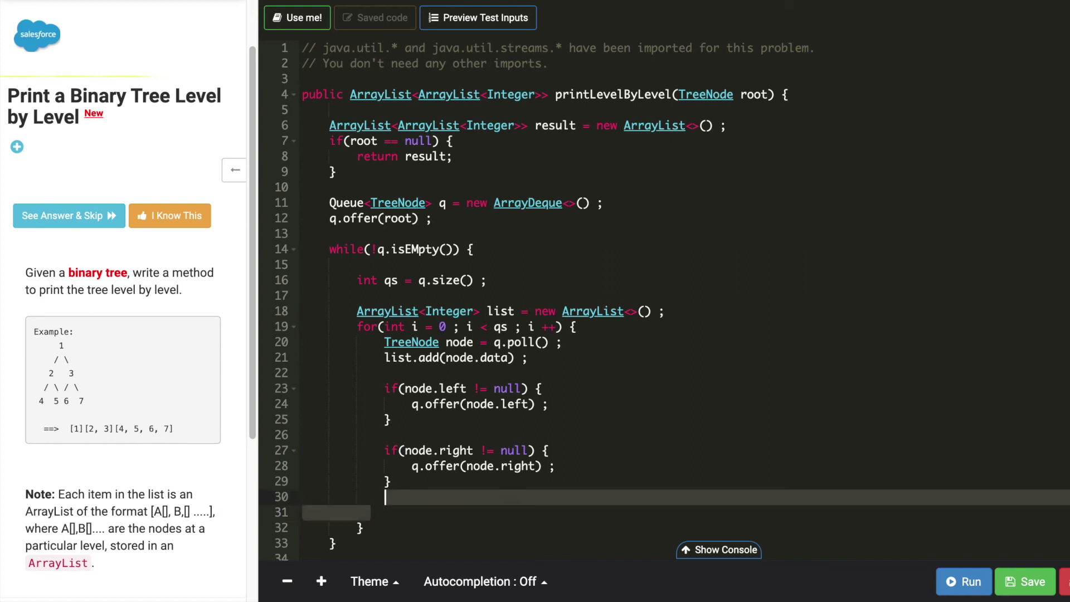
{"action": "key", "text": "Delete"}
{"action": "key", "text": "BackSpace"}
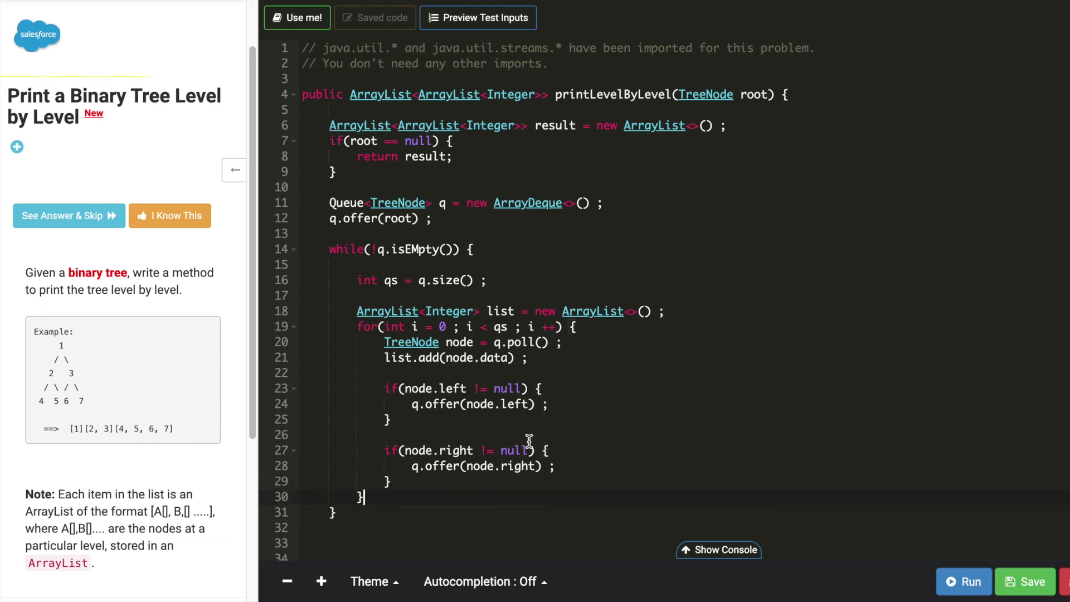
- Add 'result.add(list);' after the for loop, before the while loop's closing brace
{"action": "key", "text": "Return"}
{"action": "key", "text": "Return"}
{"action": "left_click", "coordinate": [434, 159]}
{"action": "double_click", "coordinate": [434, 159]}
{"action": "left_click", "coordinate": [406, 512]}
{"action": "key", "text": "Return"}
{"action": "type", "text": "result."}
{"action": "type", "text": "add("}
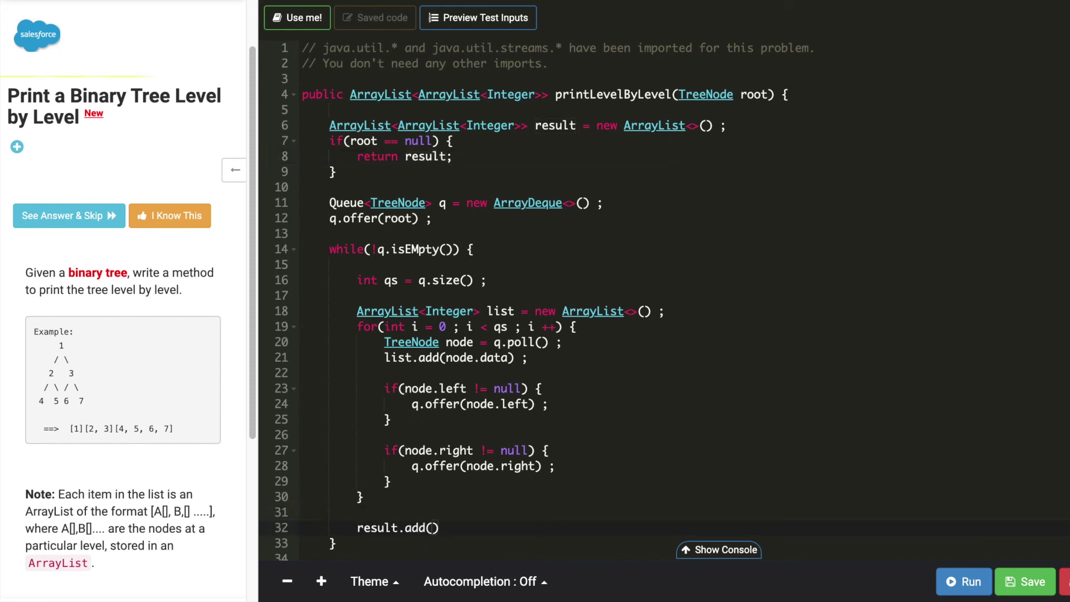
{"action": "type", "text": "list) "}
{"action": "type", "text": ";"}
{"action": "key", "text": "Down"}
{"action": "key", "text": "Down"}
{"action": "key", "text": "Down"}
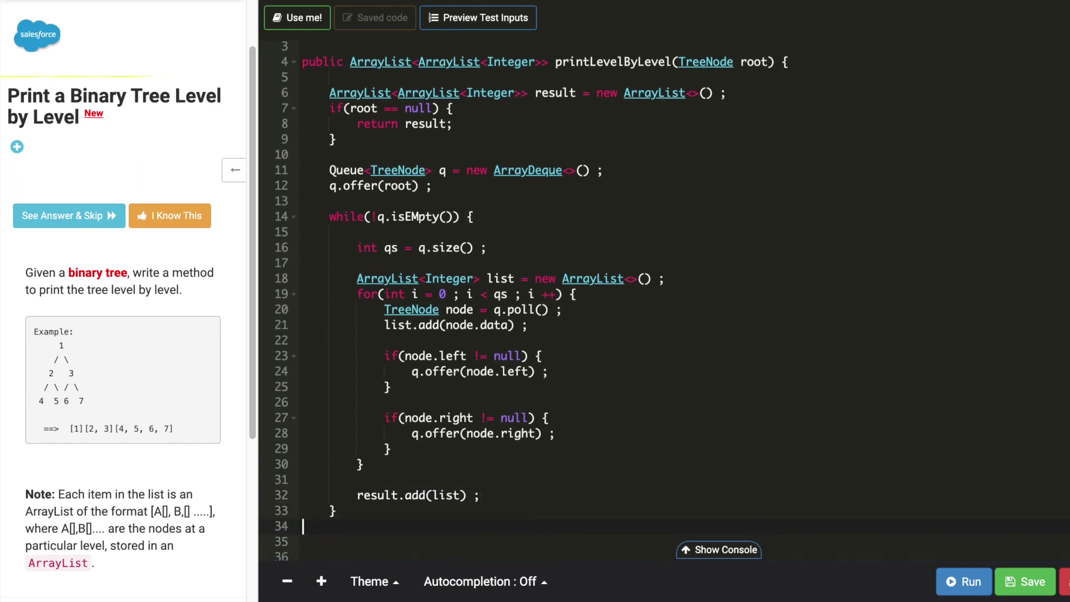
- Place 'return result;' after the while loop and delete the surplus blank lines
{"action": "key", "text": "Down"}
{"action": "key", "text": "Down"}
{"action": "key", "text": "Down"}
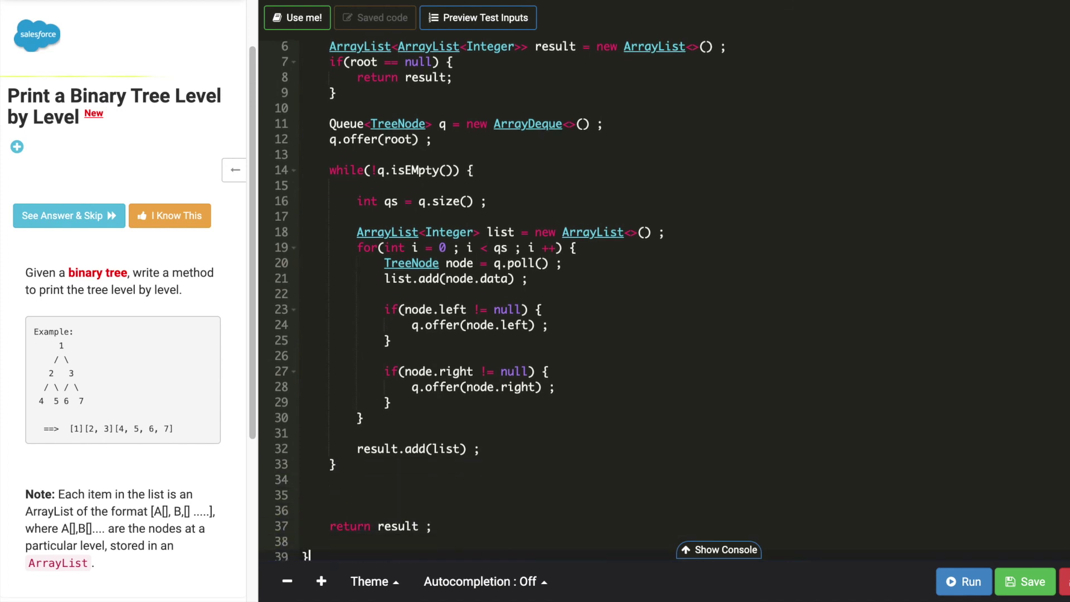
{"action": "key", "text": "Down"}
{"action": "key", "text": "Down"}
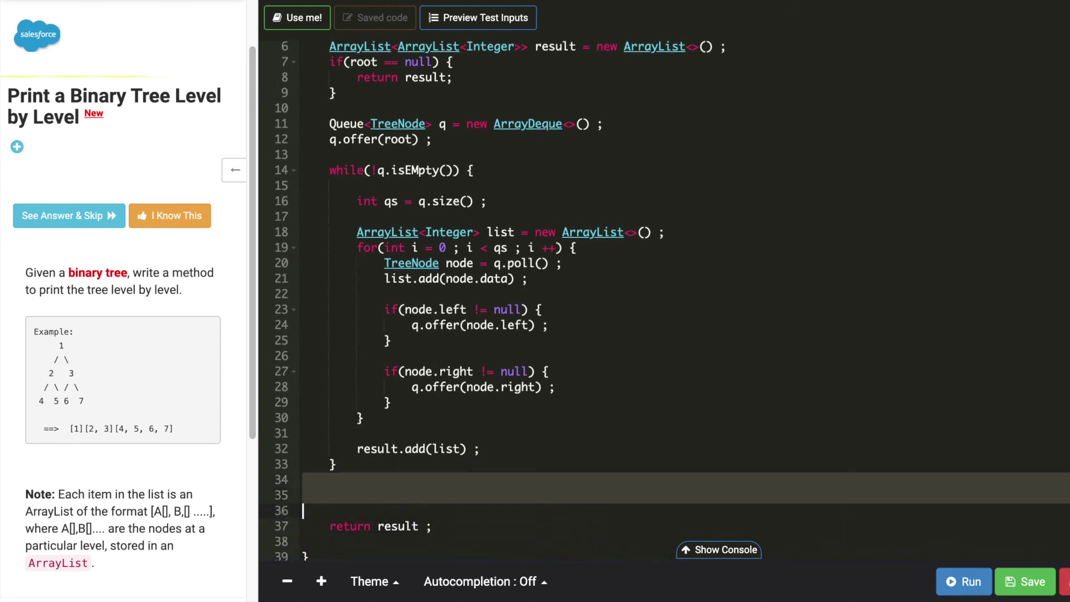
{"action": "key", "text": "Down"}
{"action": "key", "text": "shift+Up"}
{"action": "key", "text": "shift+Up"}
{"action": "key", "text": "BackSpace"}
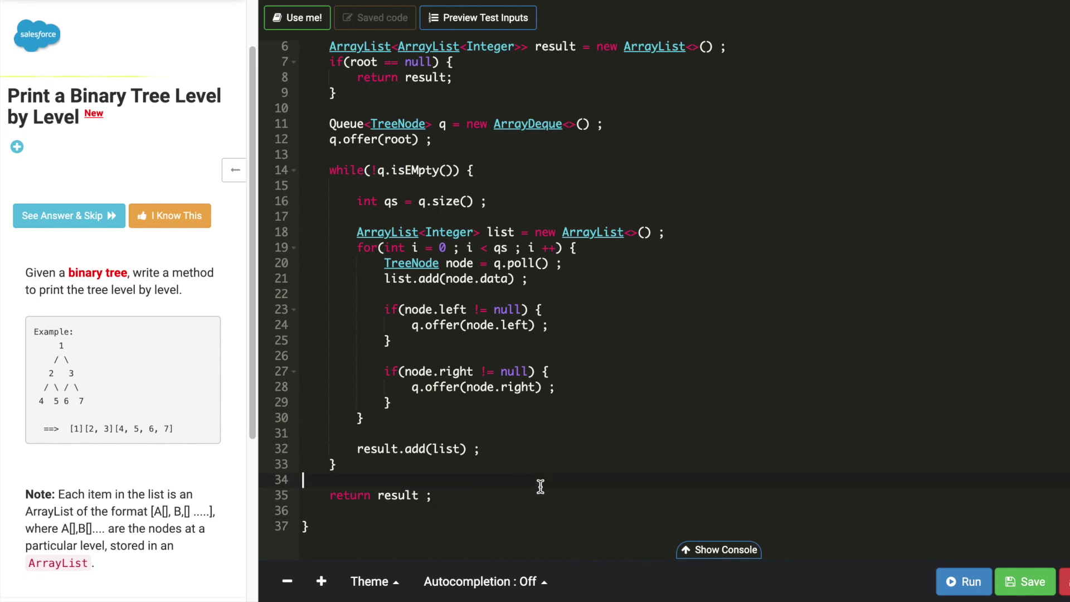
- Review the null guard and result declaration at the top of the method
{"action": "left_click", "coordinate": [473, 64]}
{"action": "scroll", "coordinate": [473, 65], "scroll_direction": "up", "scroll_amount": 3}
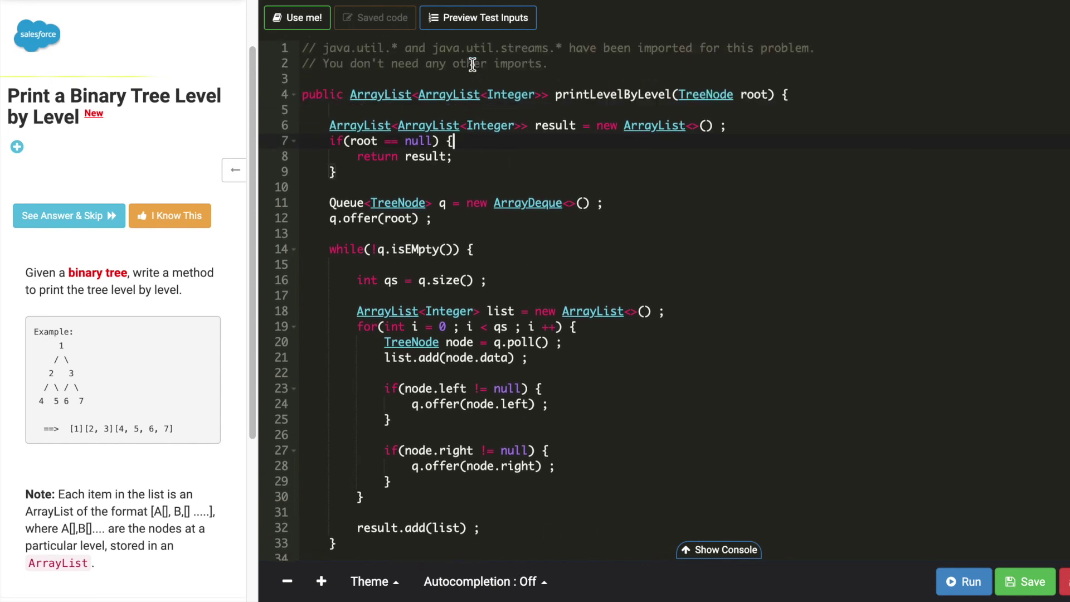
{"action": "left_click", "coordinate": [558, 126]}
{"action": "left_click", "coordinate": [644, 157]}
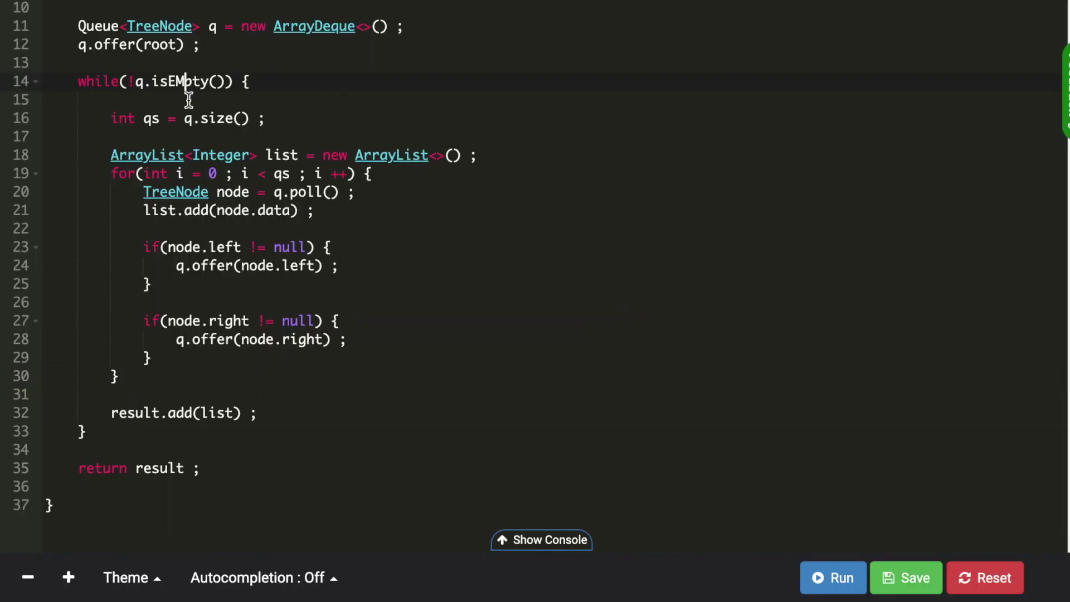
- Replace the capital M in line 14's 'q.isEMpty()' with a lowercase m
{"action": "key", "text": "BackSpace"}
{"action": "type", "text": "m"}
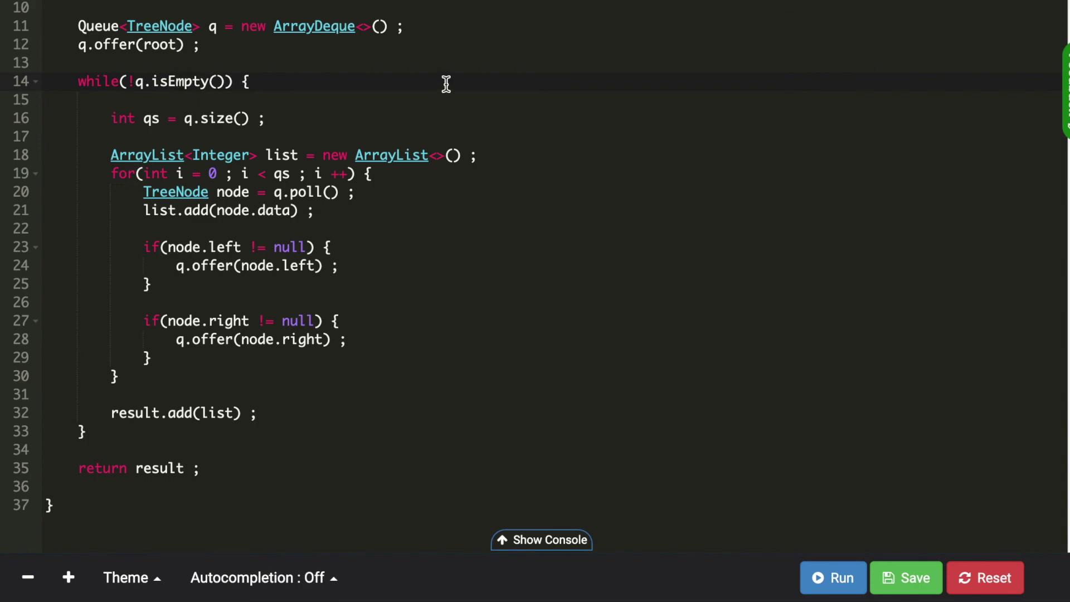